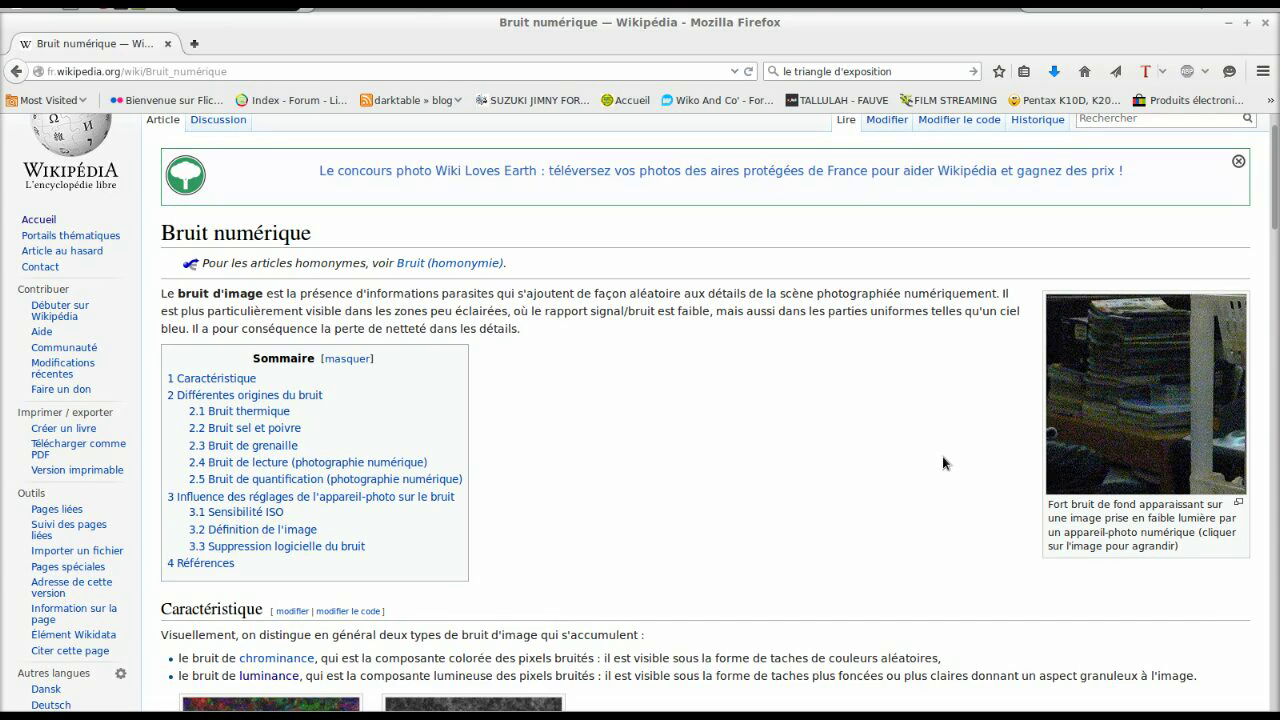
Step: Read the Wikipedia article on digital noise, examining chrominance and luminance noise and the different origins of noise
scroll(942, 458, "down", 3)
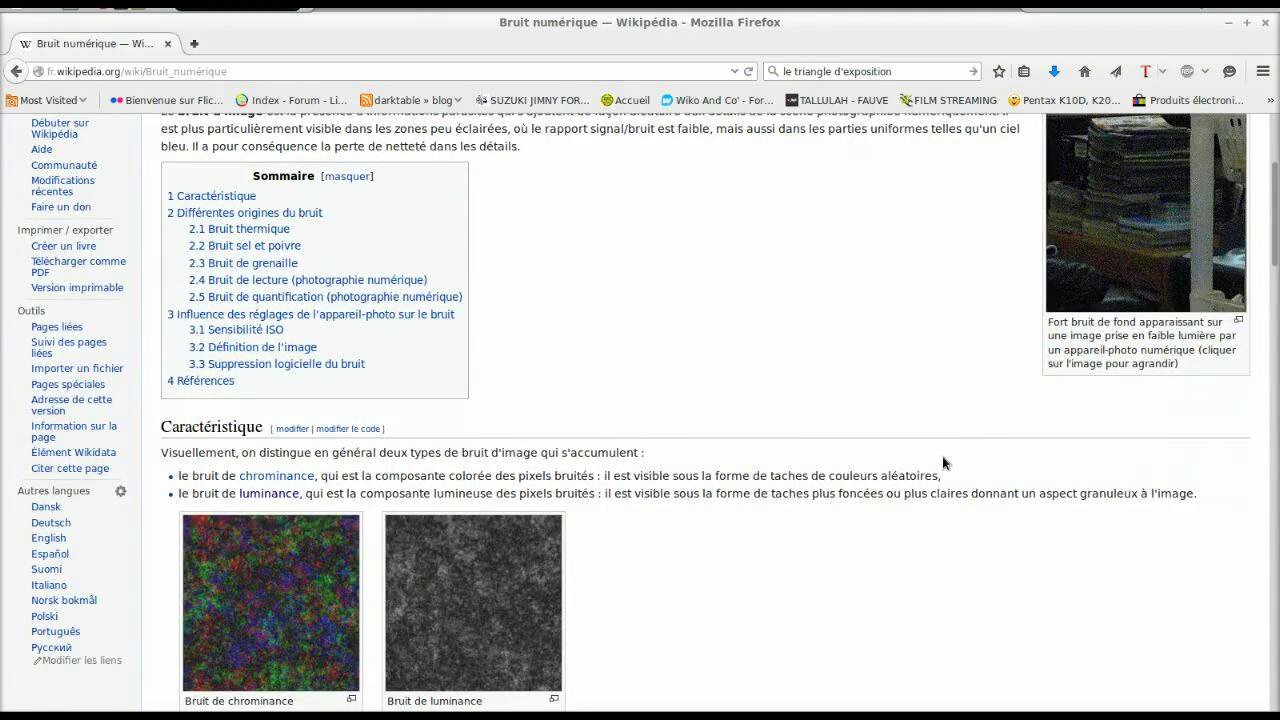
scroll(942, 456, "down", 2)
scroll(942, 456, "down", 2)
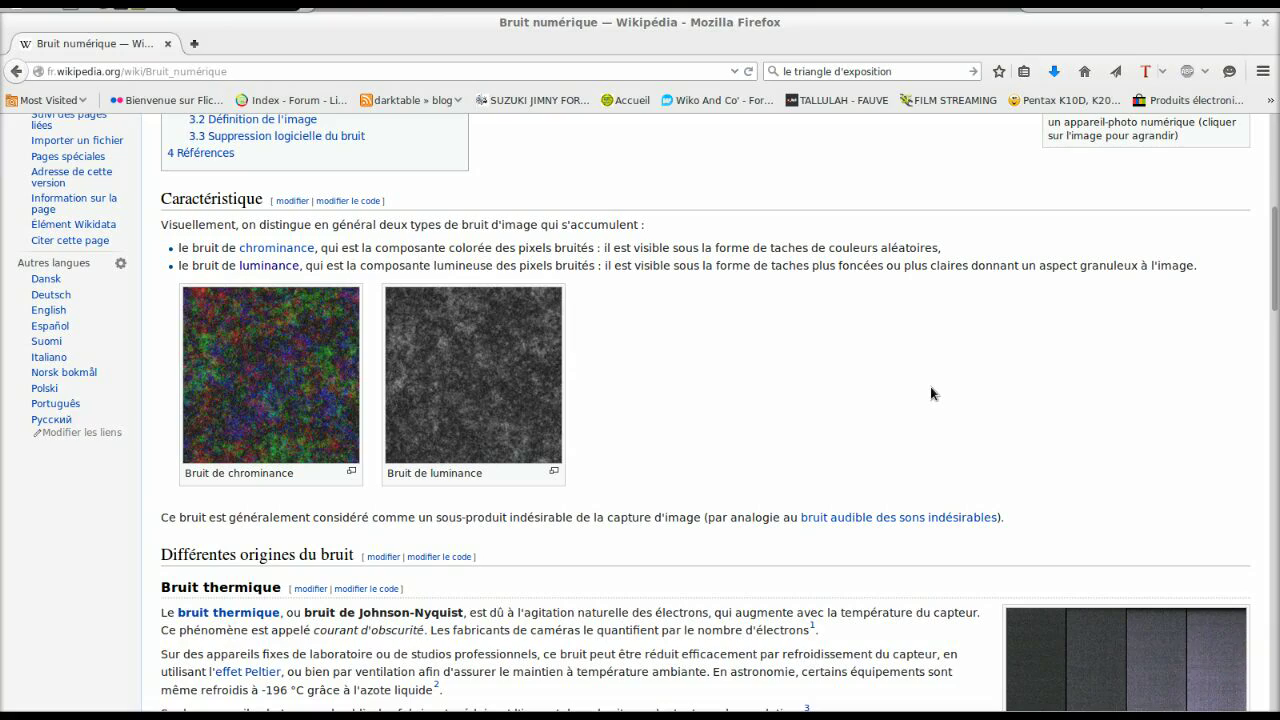
scroll(931, 388, "down", 5)
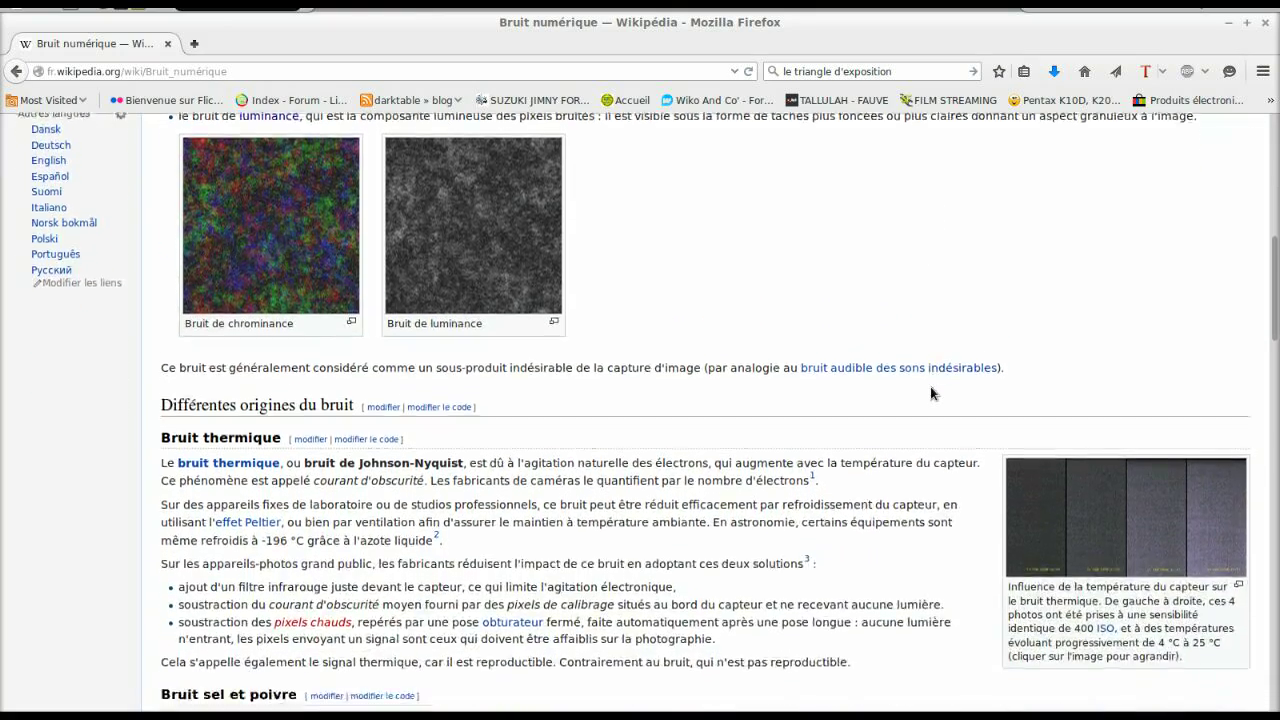
scroll(930, 393, "down", 2)
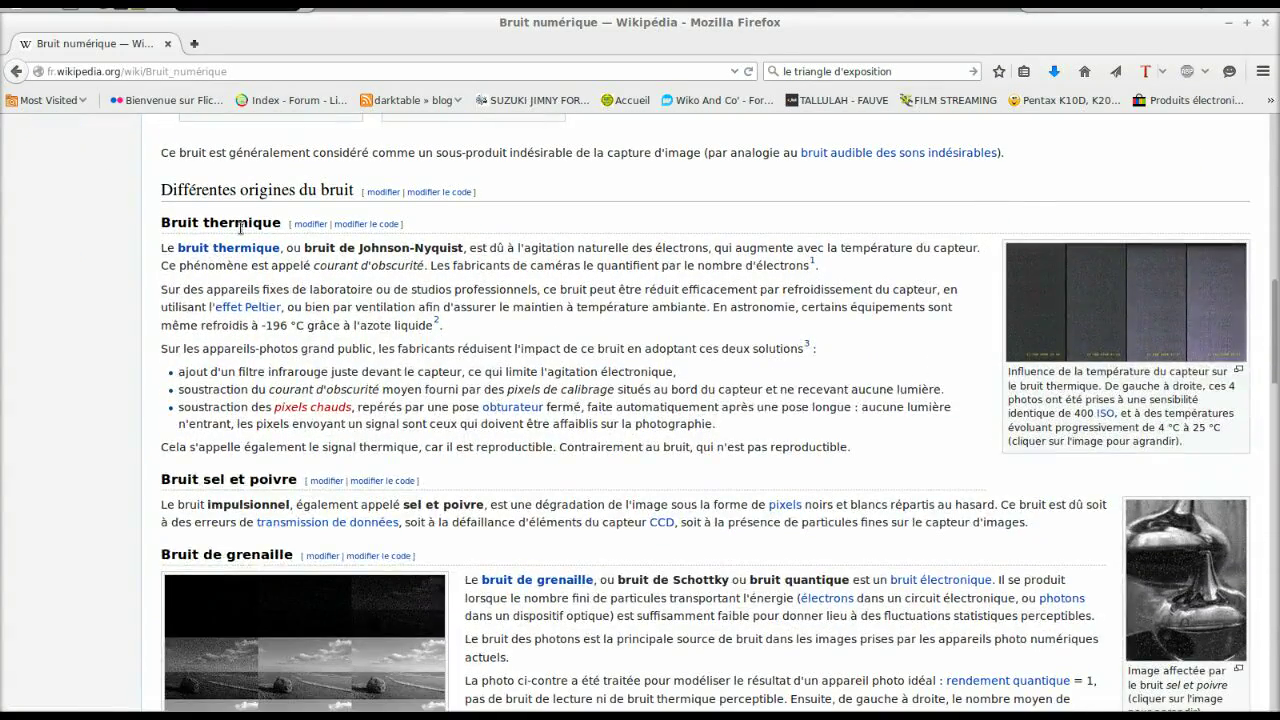
scroll(540, 422, "down", 3)
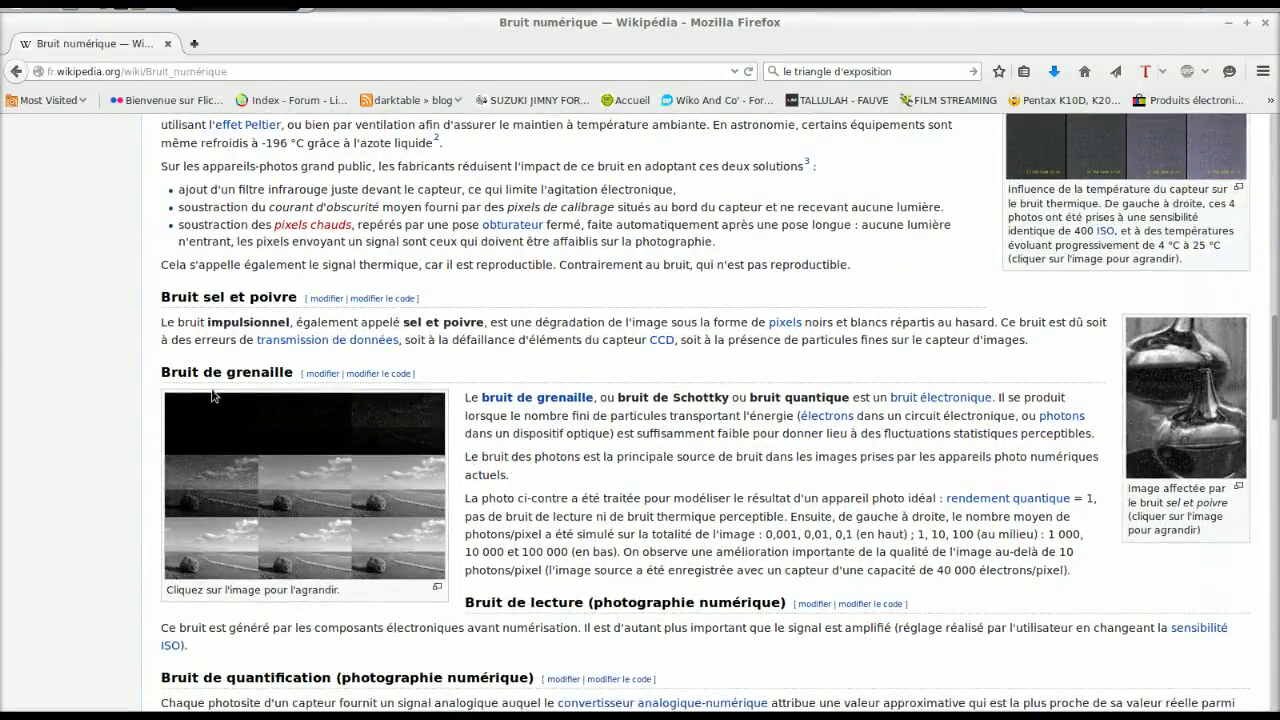
scroll(551, 428, "down", 2)
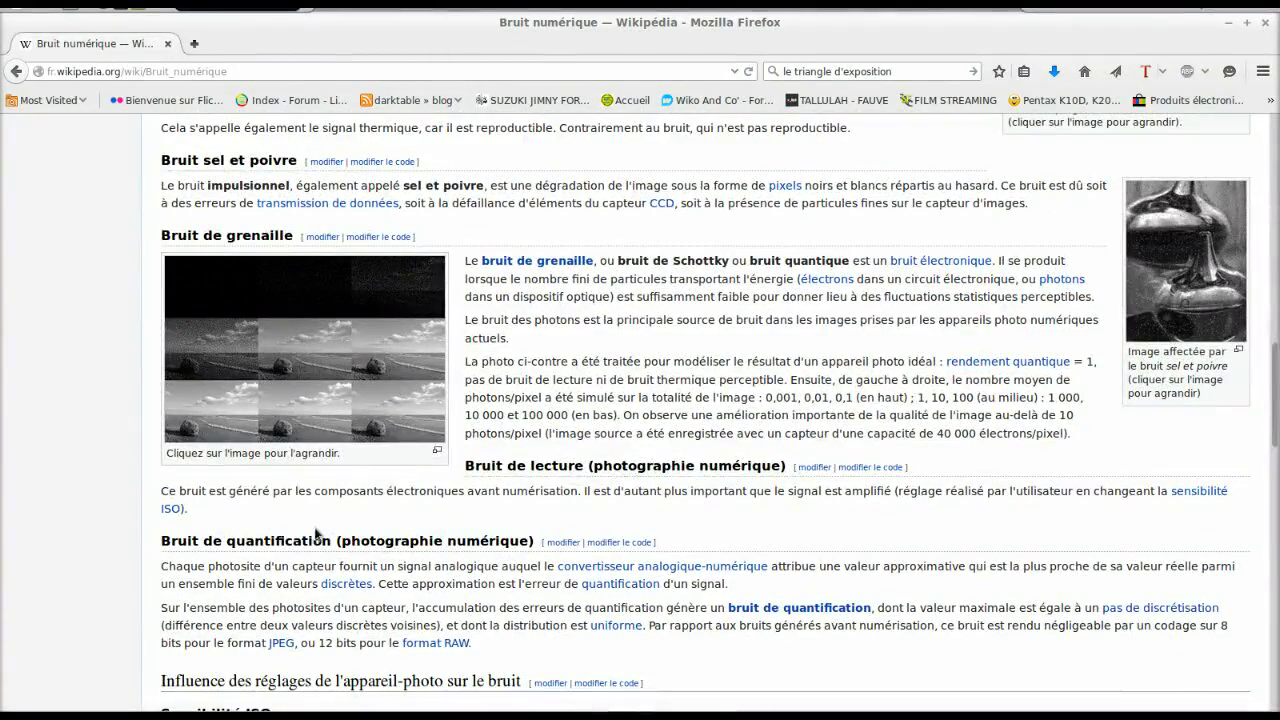
scroll(718, 479, "up", 15)
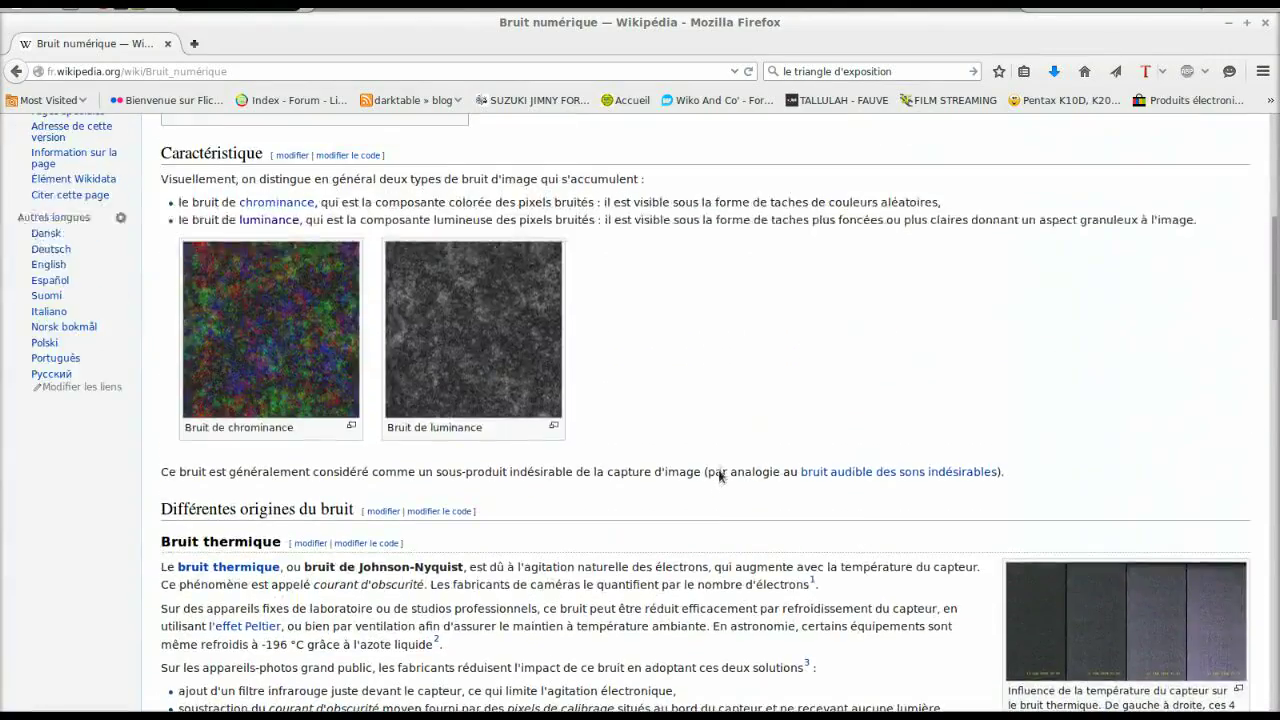
scroll(718, 476, "up", 1)
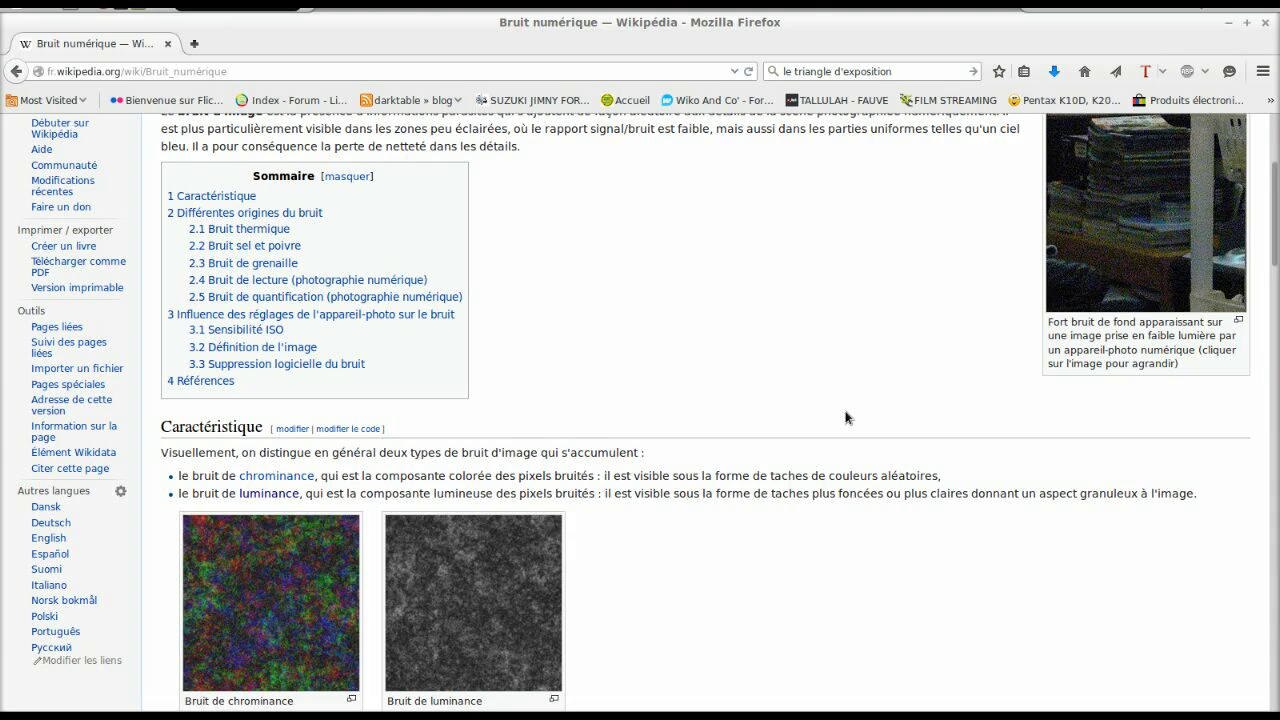
scroll(845, 418, "up", 1)
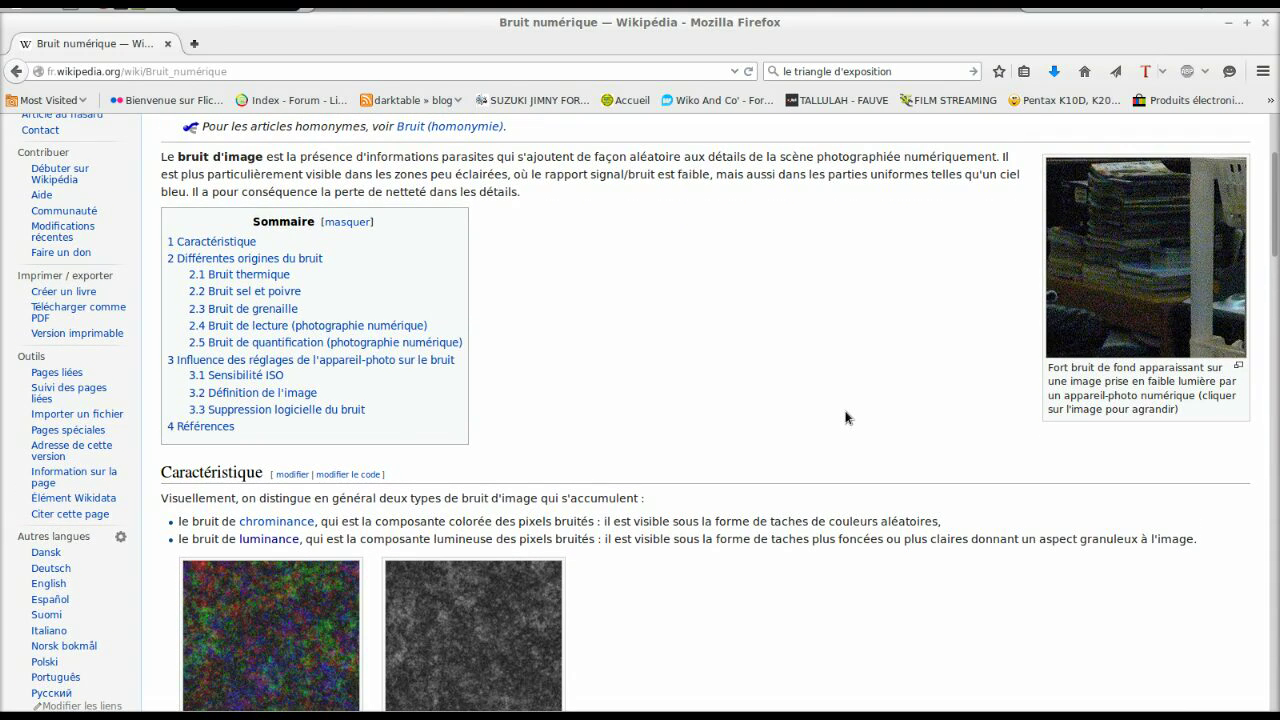
scroll(845, 418, "down", 1)
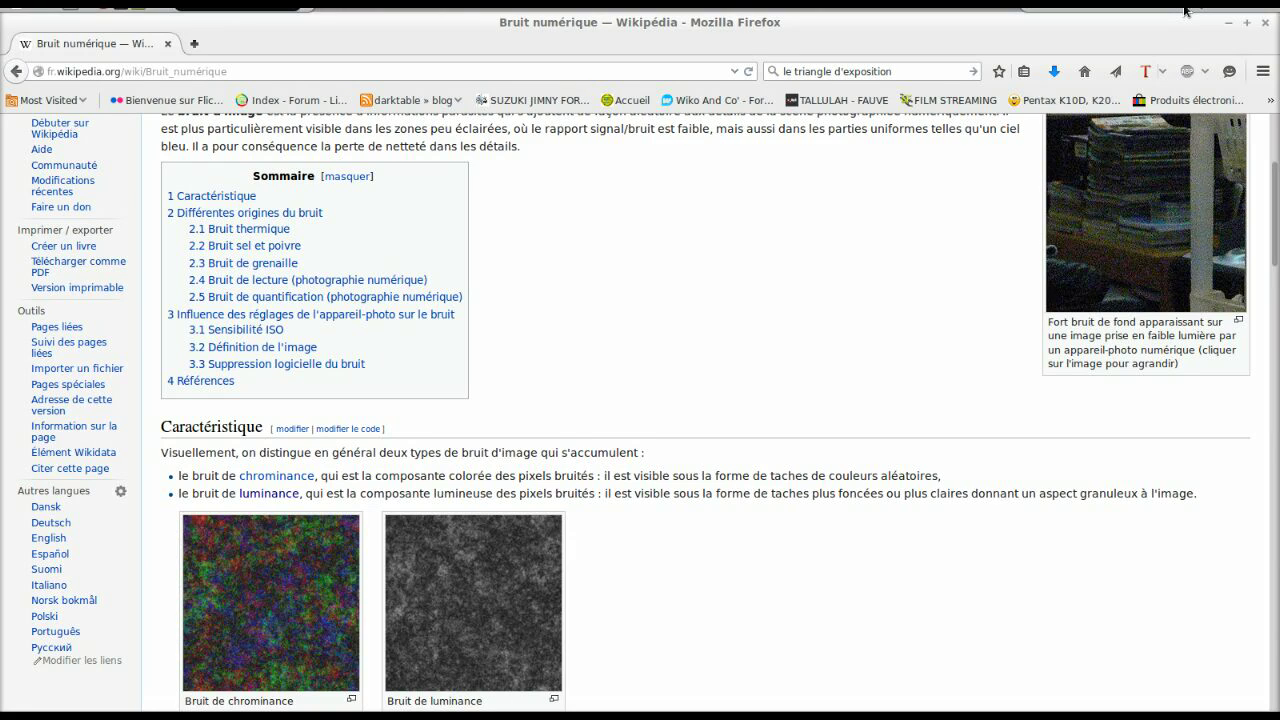
Step: View the blog article "Donner un poisson ou apprendre à pêcher ?" beside the Wikipedia article
key("alt+Tab")
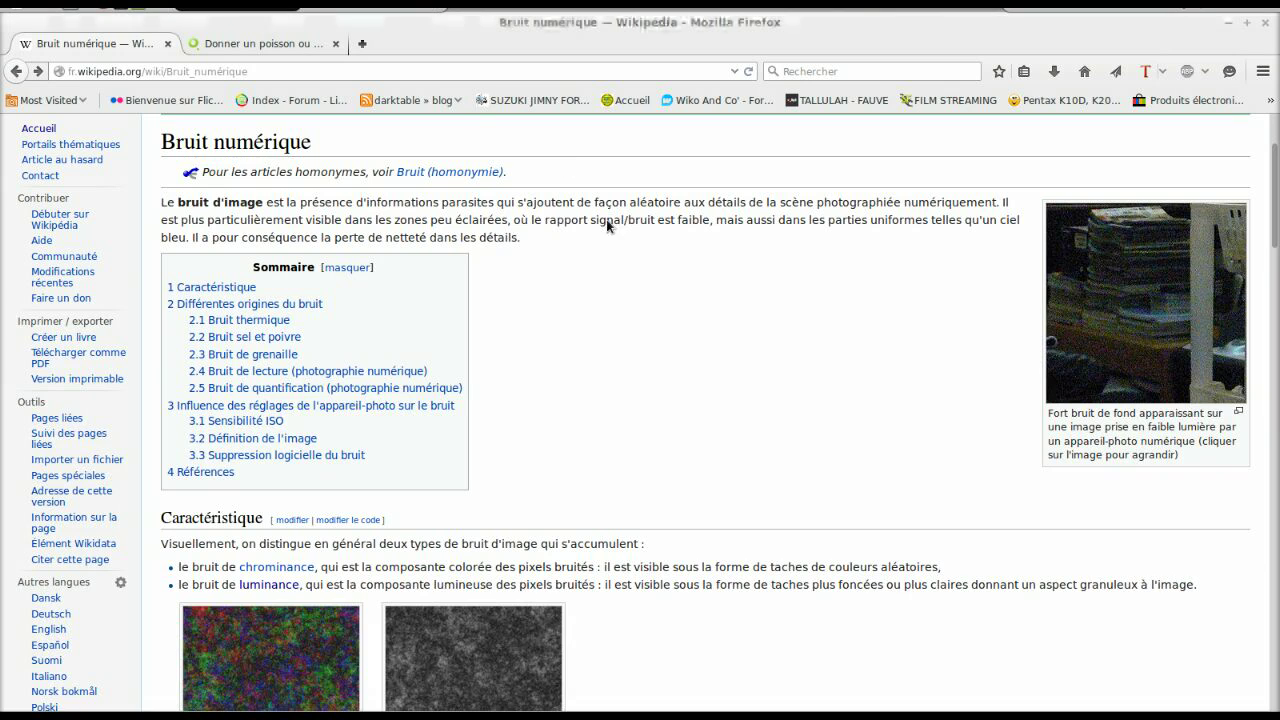
left_click(274, 8)
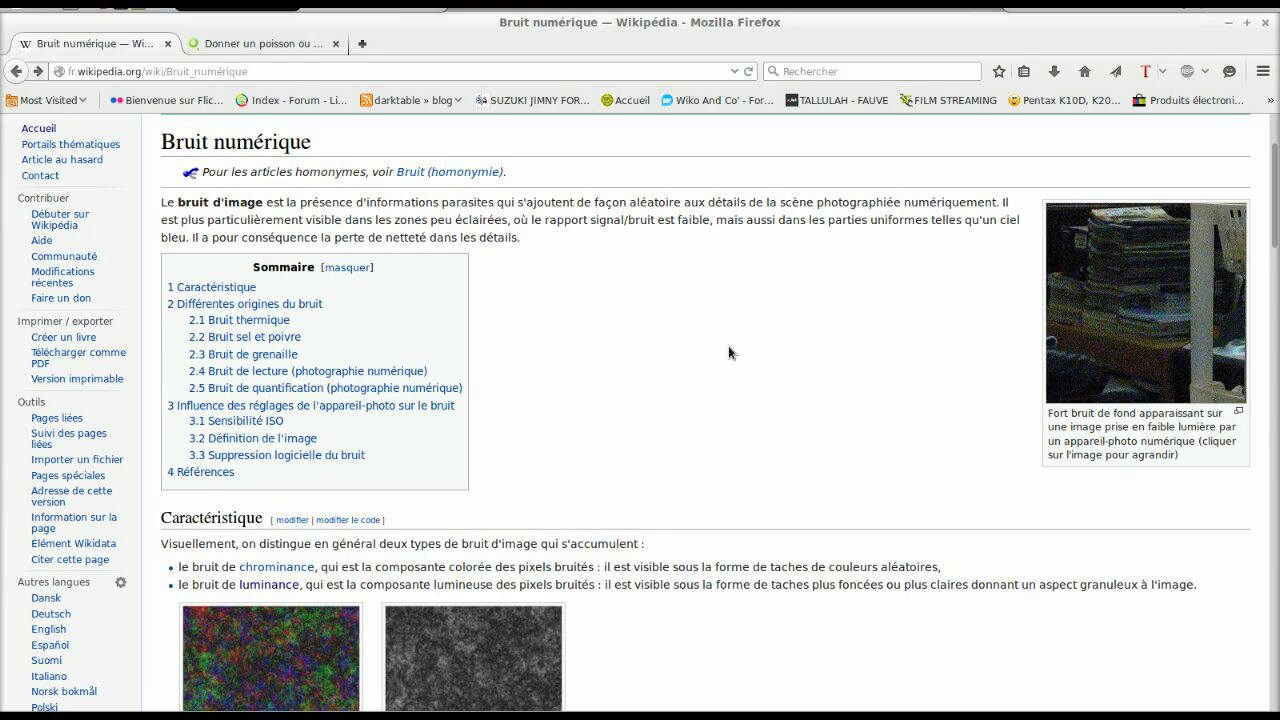
left_click(250, 46)
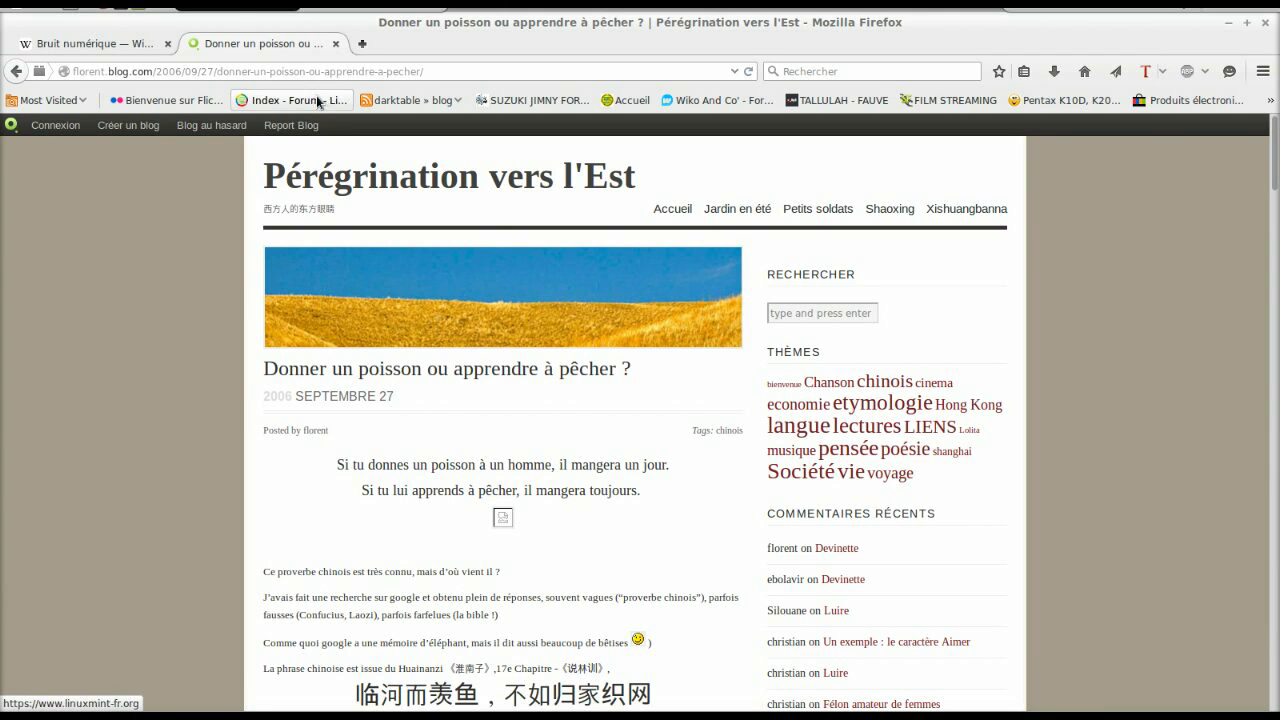
Step: Switch to darktable and open the settings of the non-local noise reduction module
left_click(351, 15)
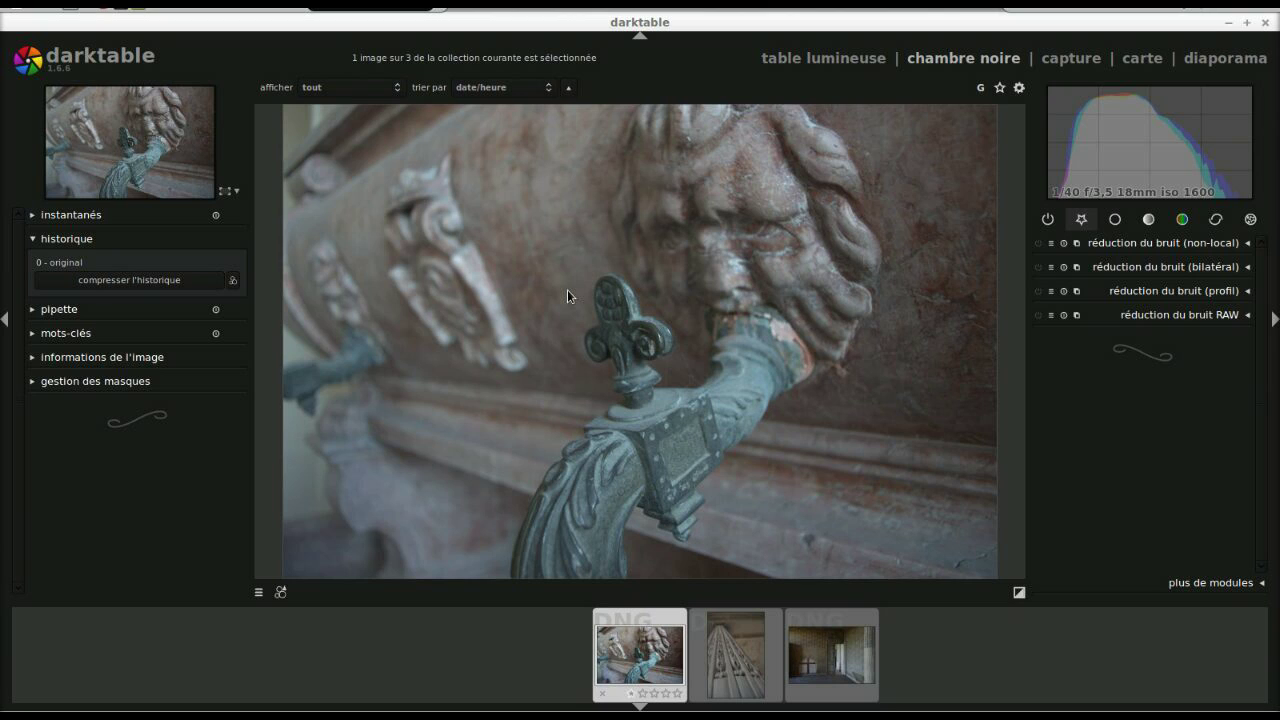
left_click(1247, 245)
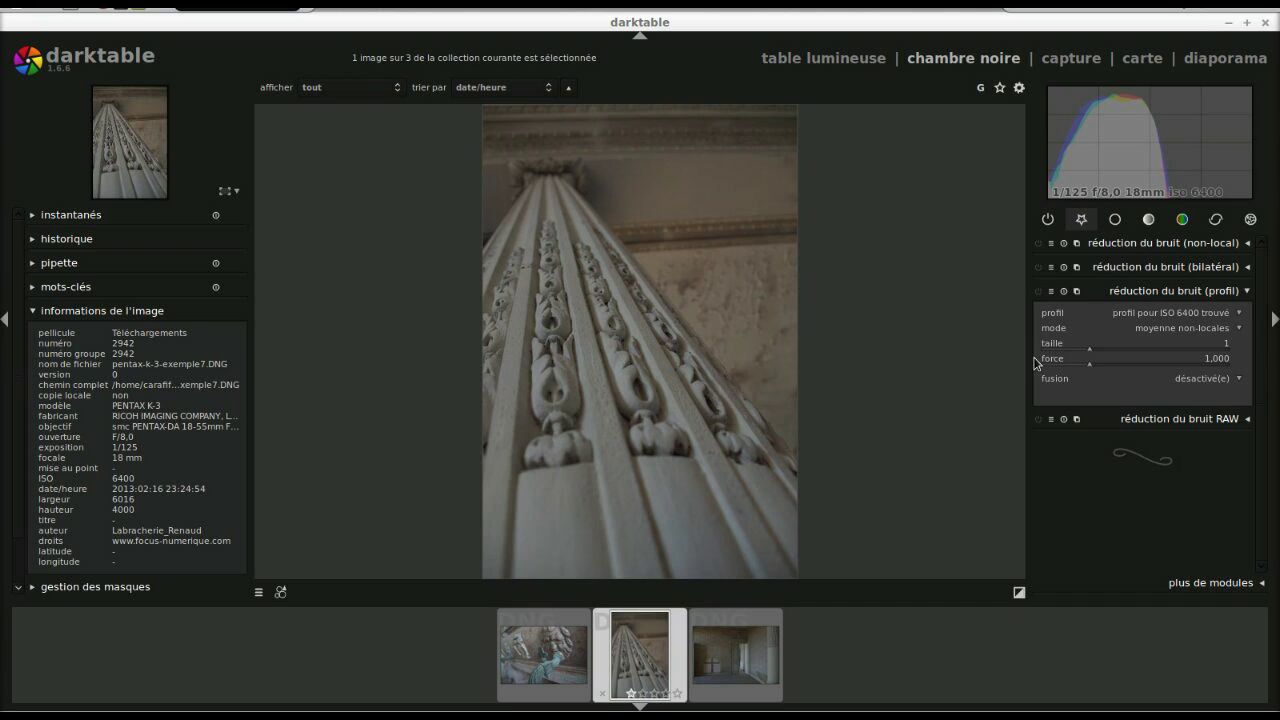
Step: Set the profiled noise reduction mode to ondelettes for the column photo and view the module's instance options
left_click(1216, 322)
left_click(1191, 327)
left_click(1222, 339)
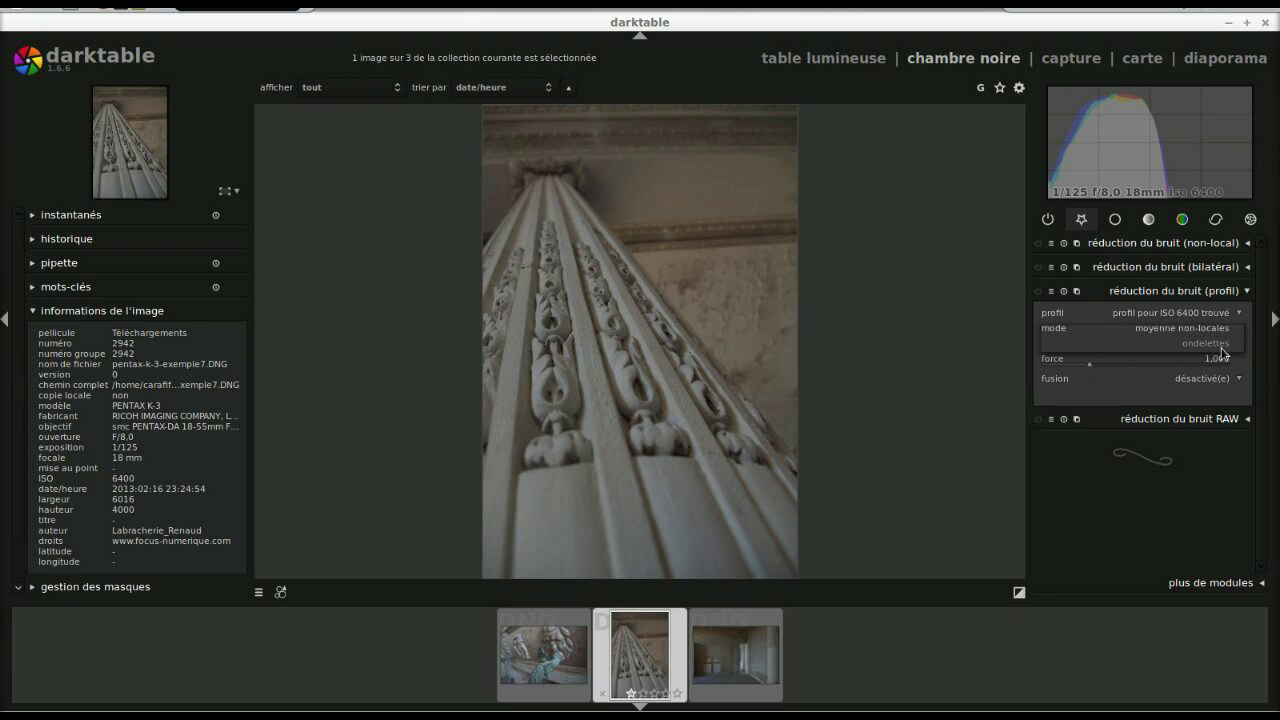
left_click(1222, 346)
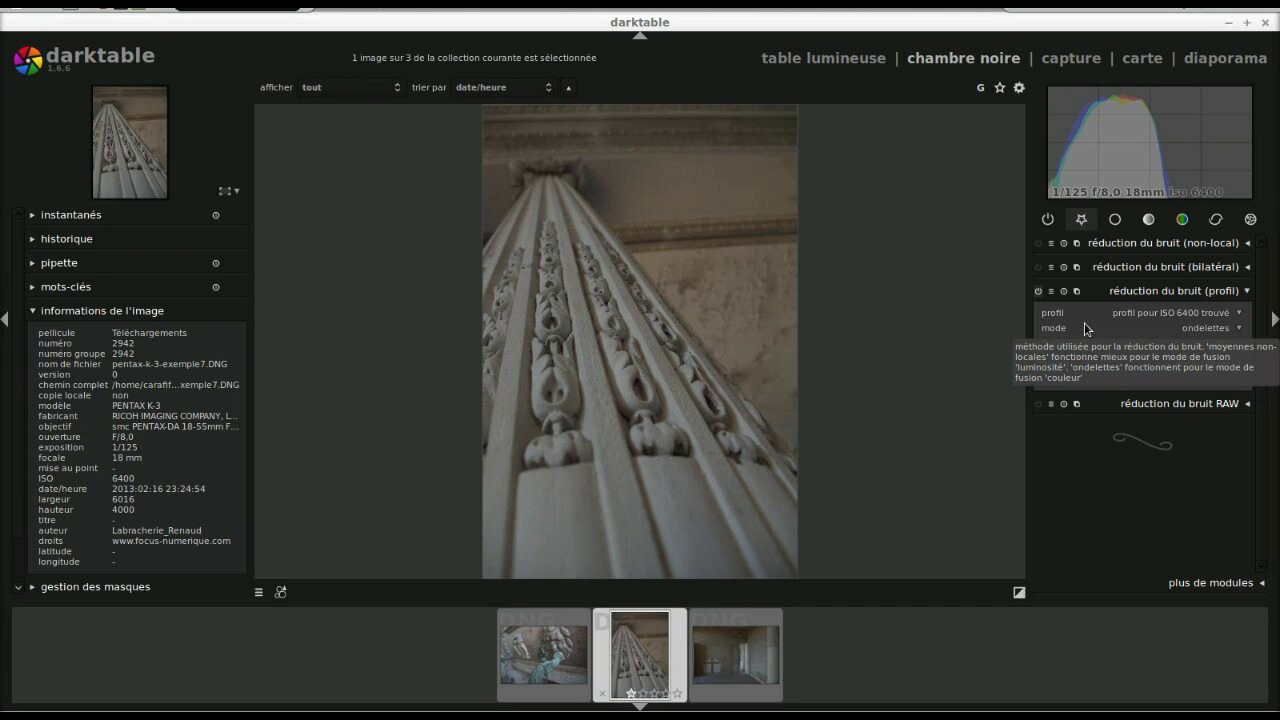
left_click(1076, 291)
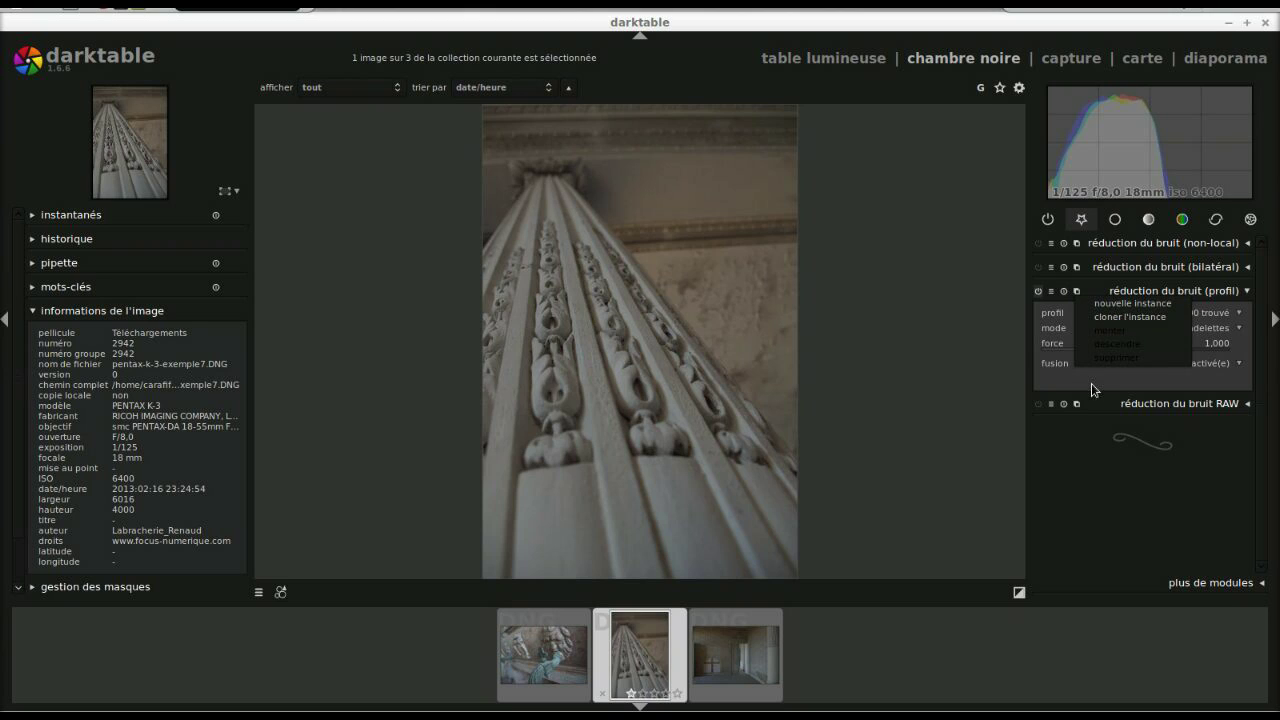
left_click(1095, 455)
Step: Switch the profiled noise reduction mode to moyenne non-locales and back to ondelettes
left_click(1190, 328)
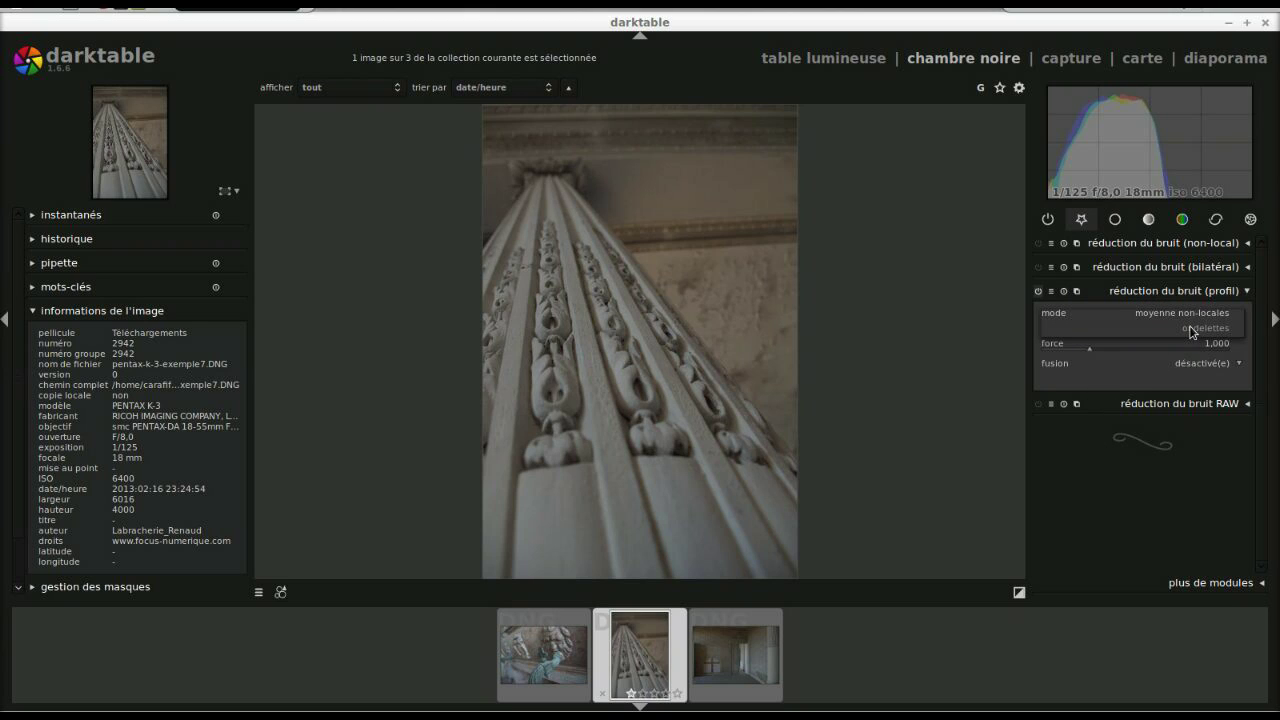
left_click(1190, 316)
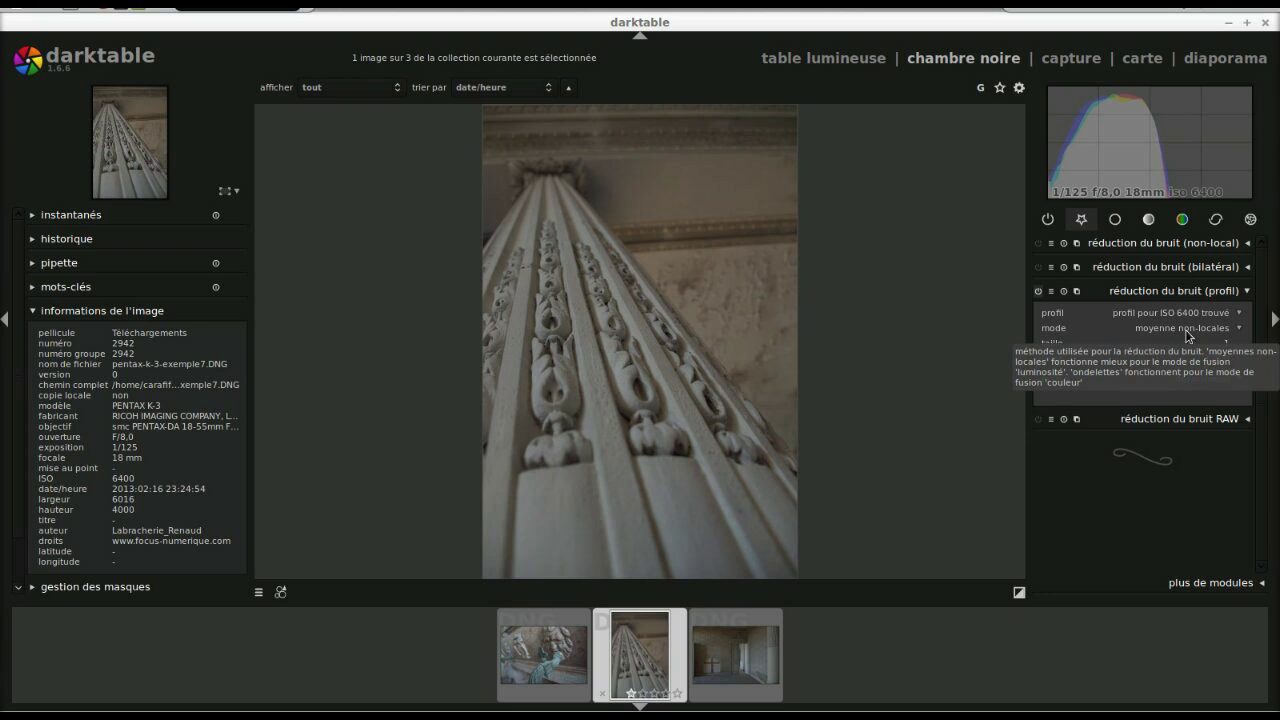
left_click(1207, 328)
left_click(1212, 344)
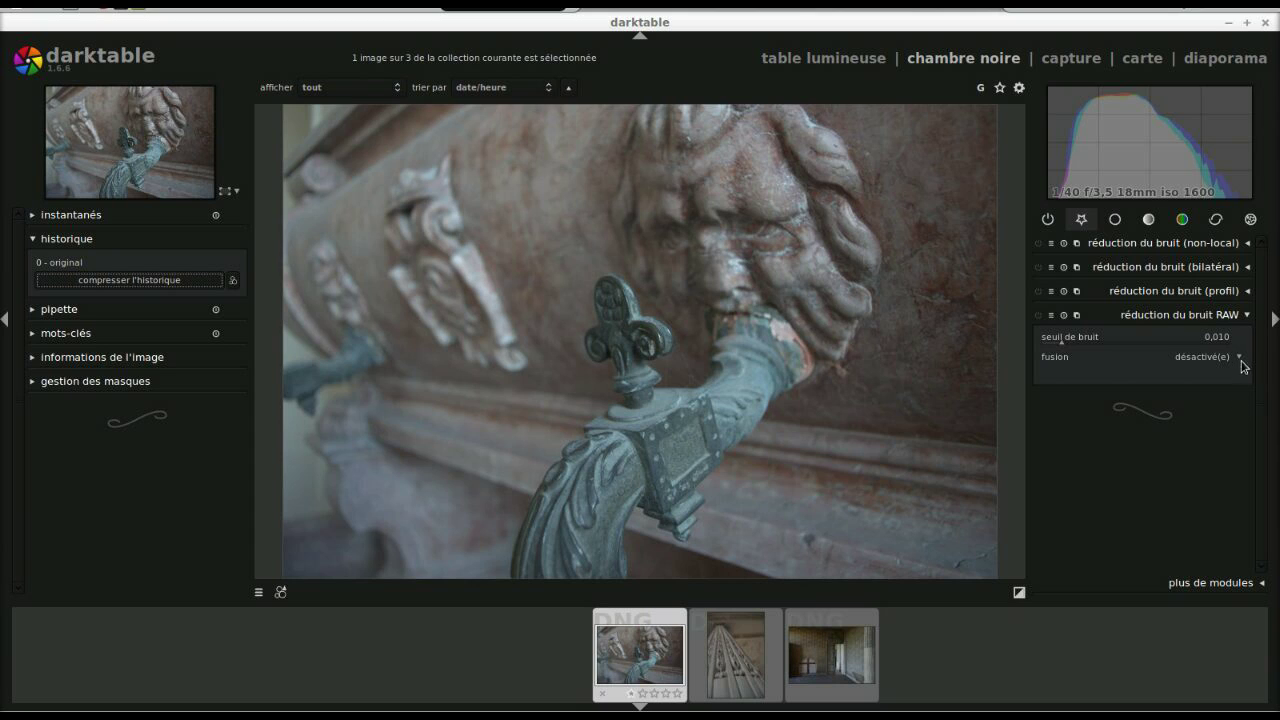
Step: View the fusion options of the RAW noise reduction module and open the non-local noise reduction module
left_click(1237, 359)
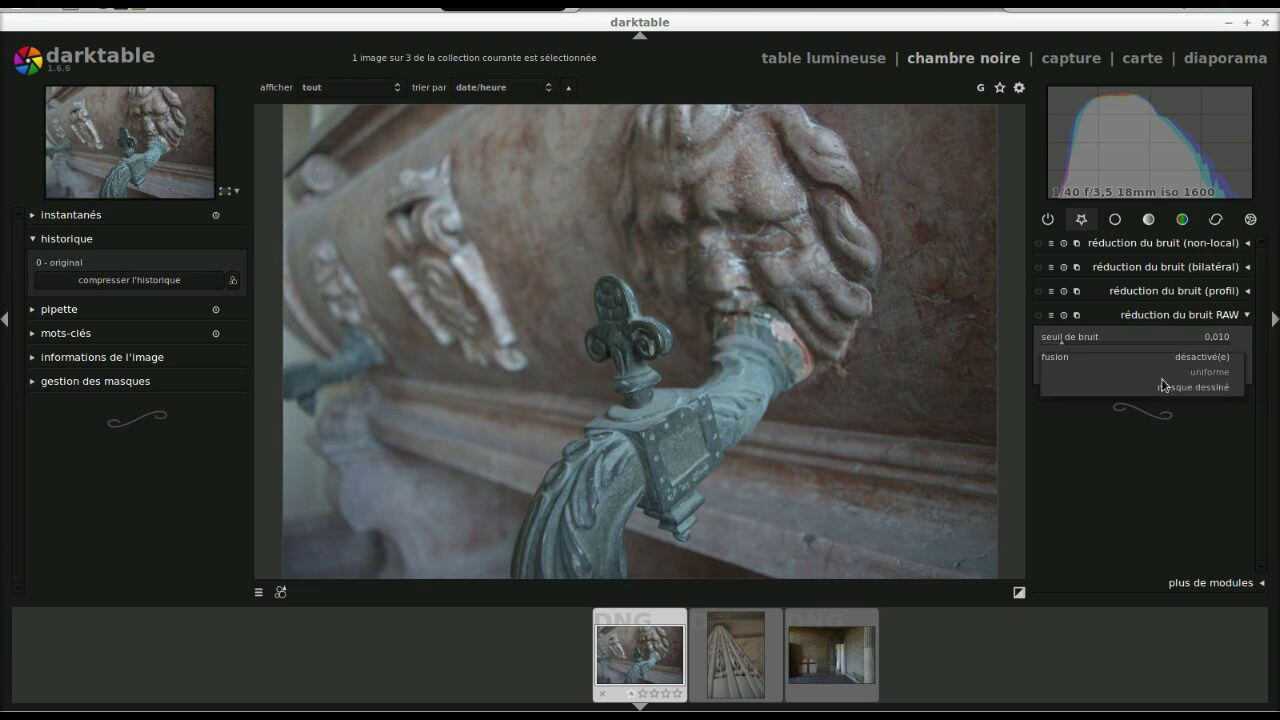
left_click(1075, 488)
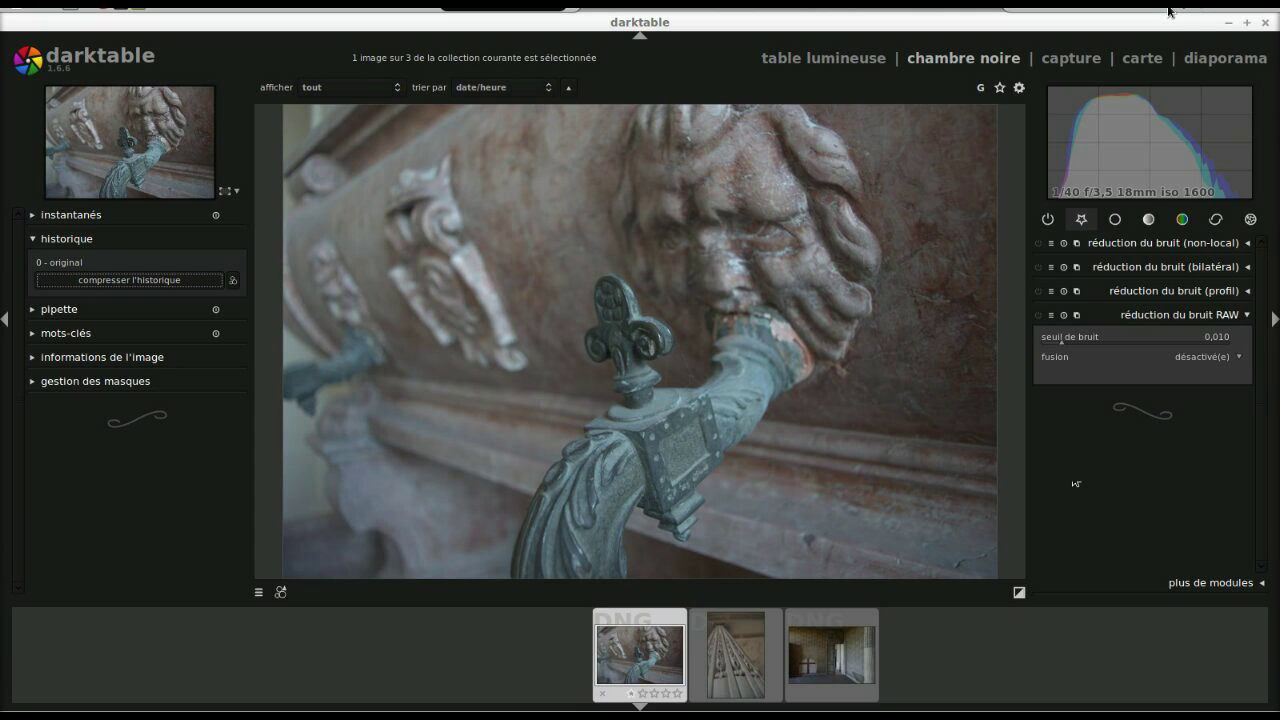
left_click(1160, 243)
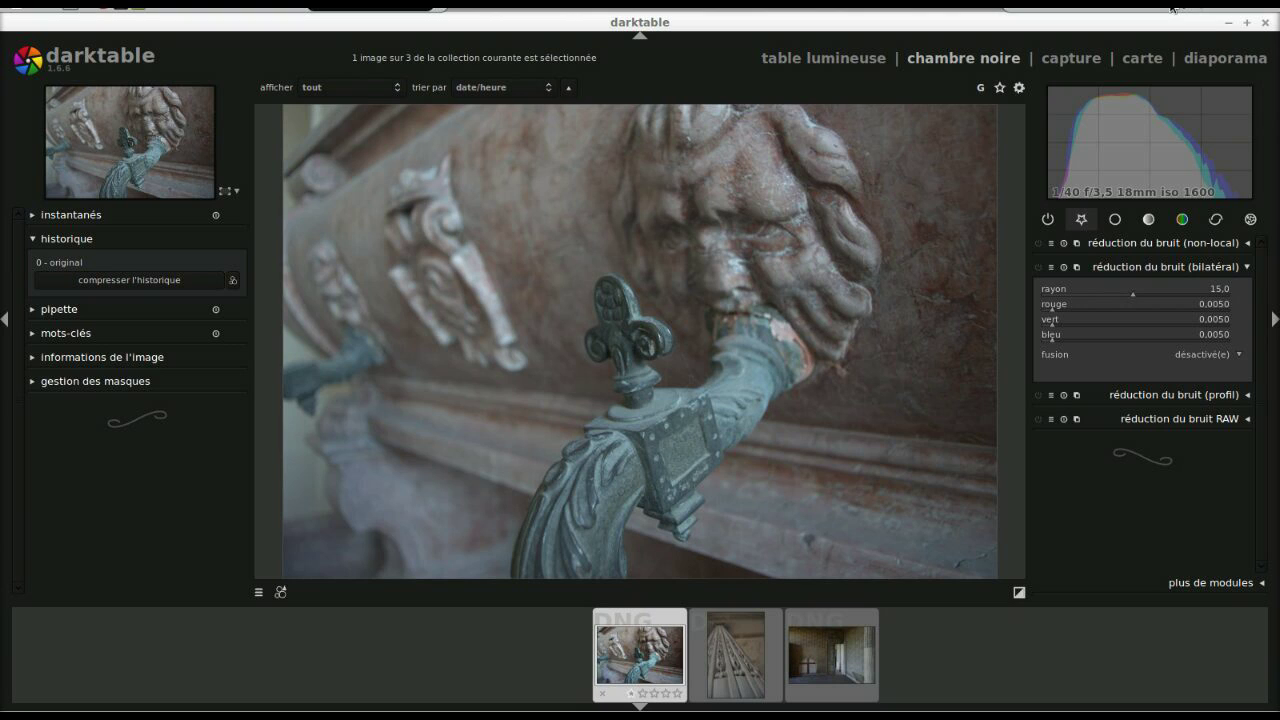
Step: Go to the next photo, the carved column, and examine its noise at 100% against the full view
key("space")
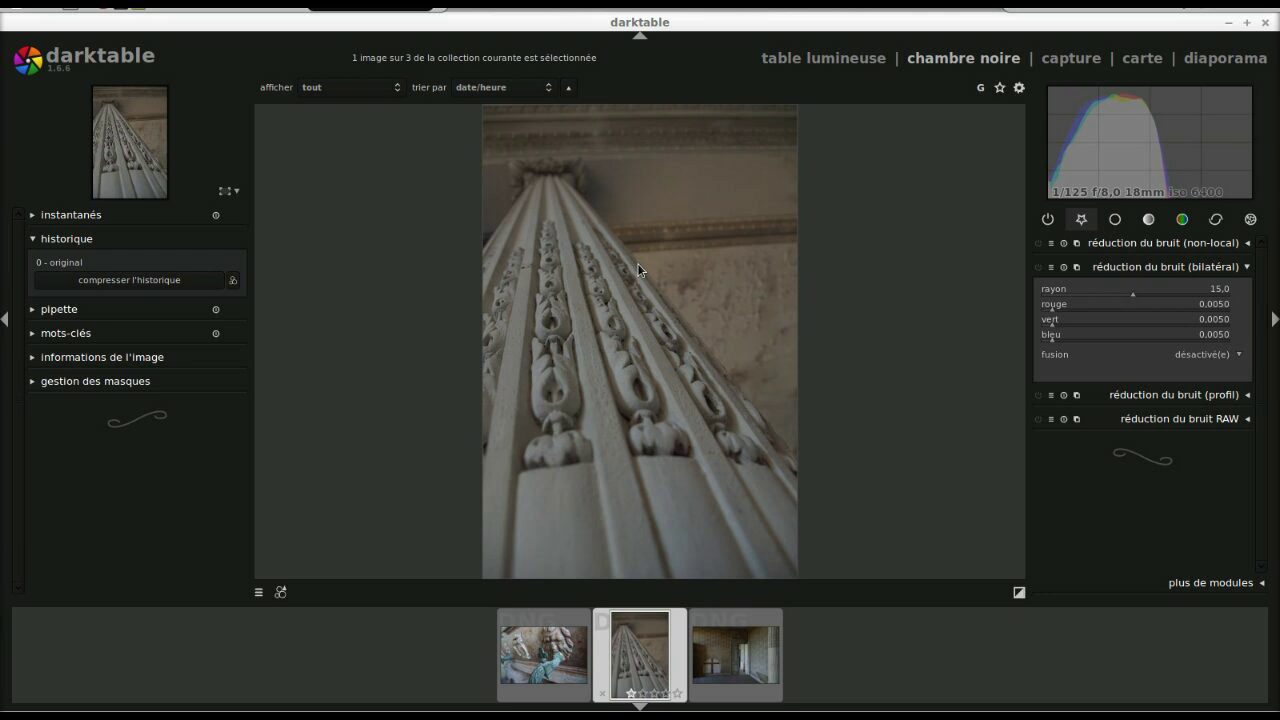
middle_click(638, 270)
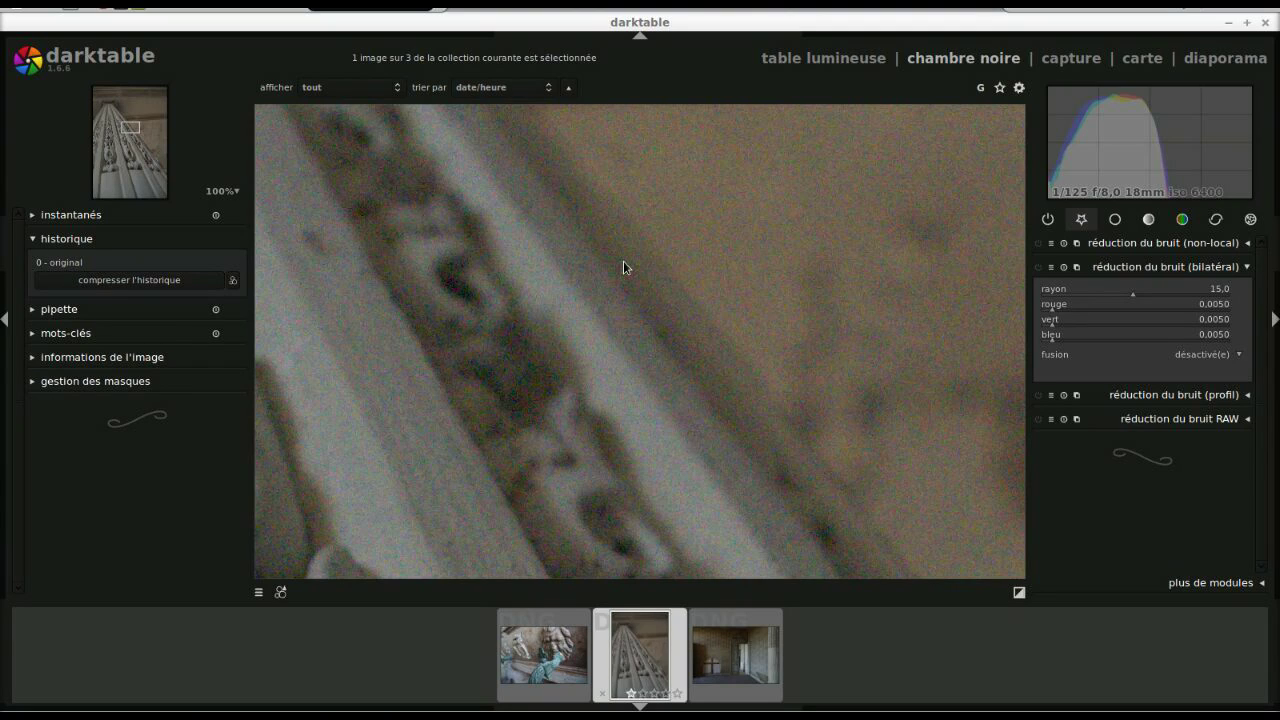
scroll(623, 261, "down", 5)
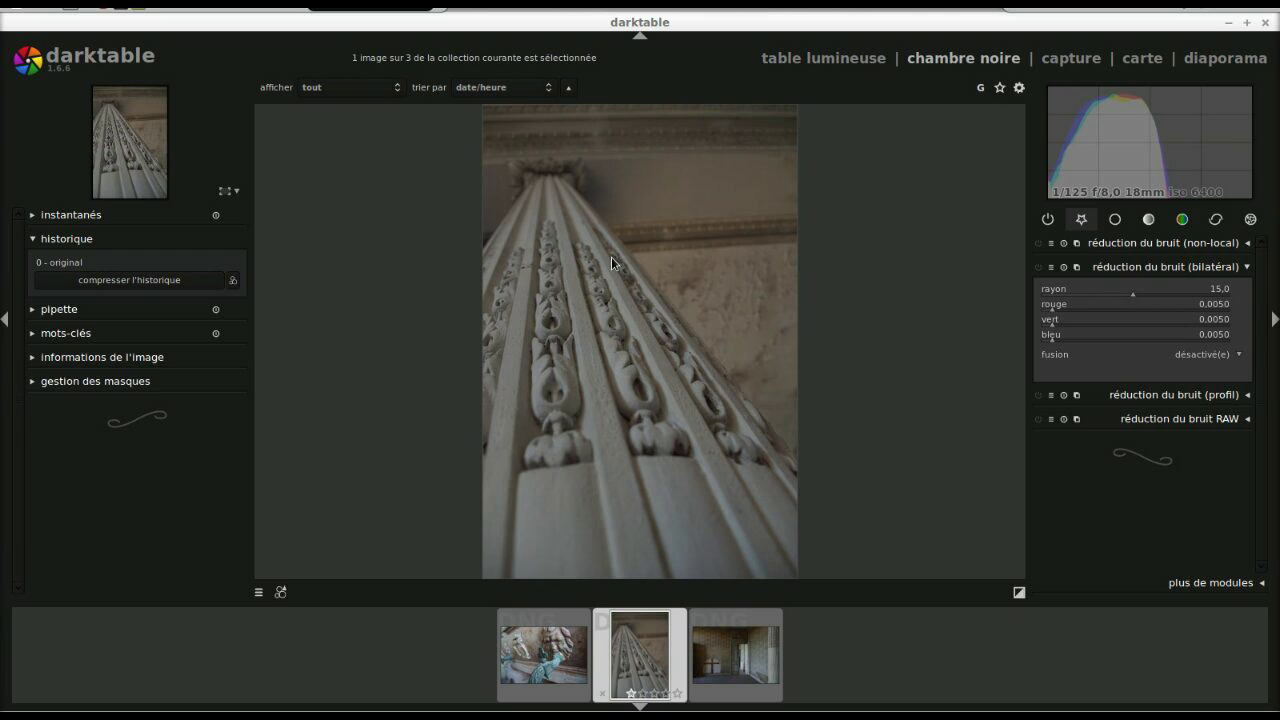
middle_click(611, 257)
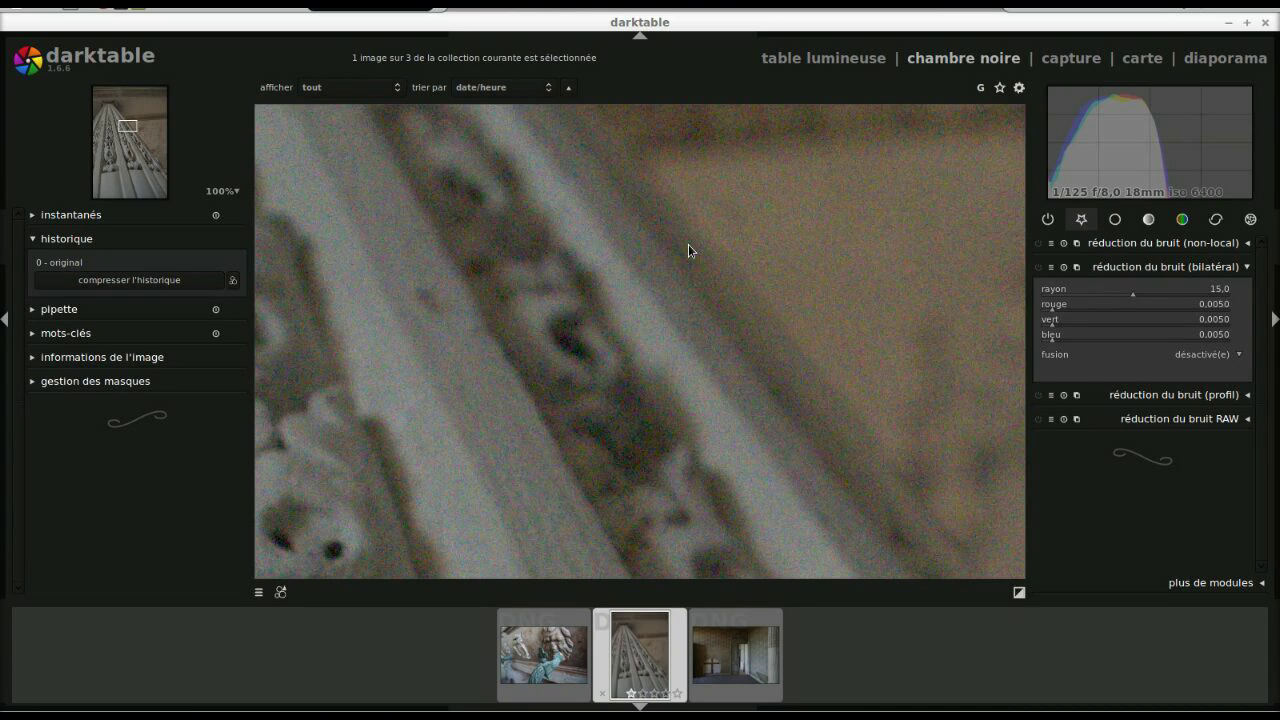
scroll(688, 250, "down", 3)
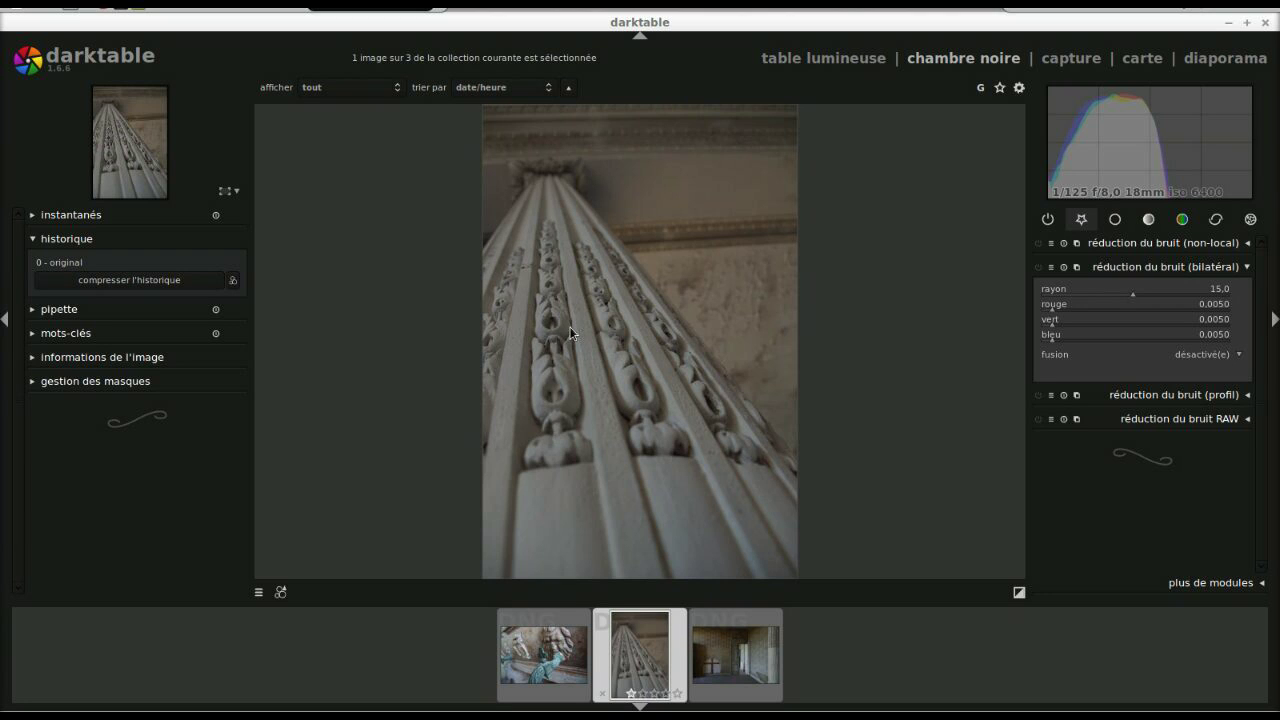
scroll(562, 331, "up", 5)
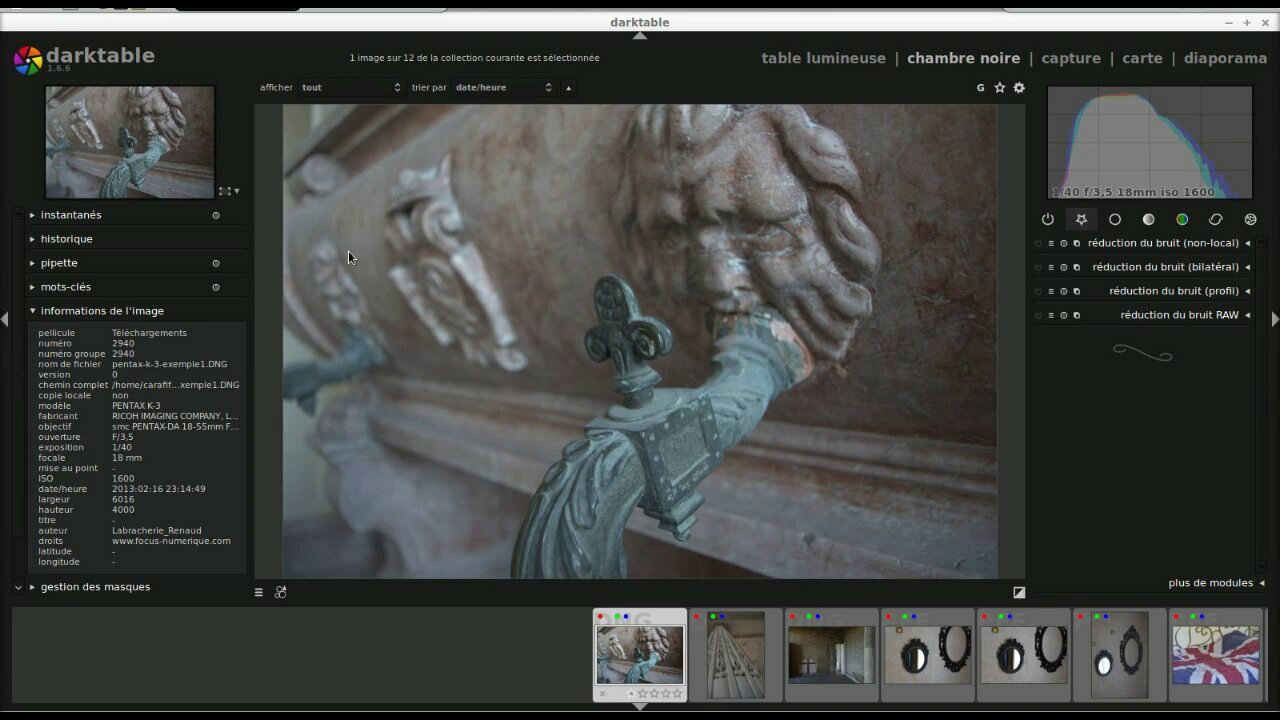
Step: Examine the noise in the bronze tap photo at 49%, from the curved spout up to the handle
mouse_move(1158, 192)
scroll(589, 376, "up", 4)
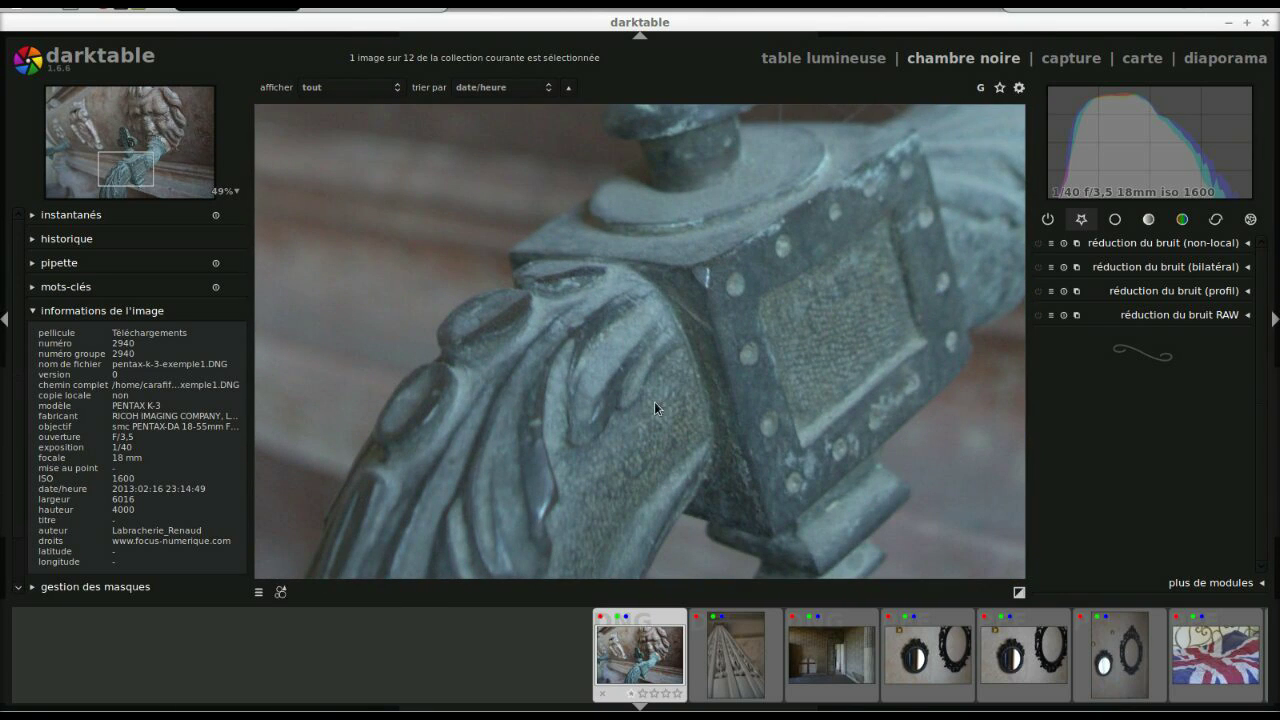
left_click_drag(646, 369, 620, 253)
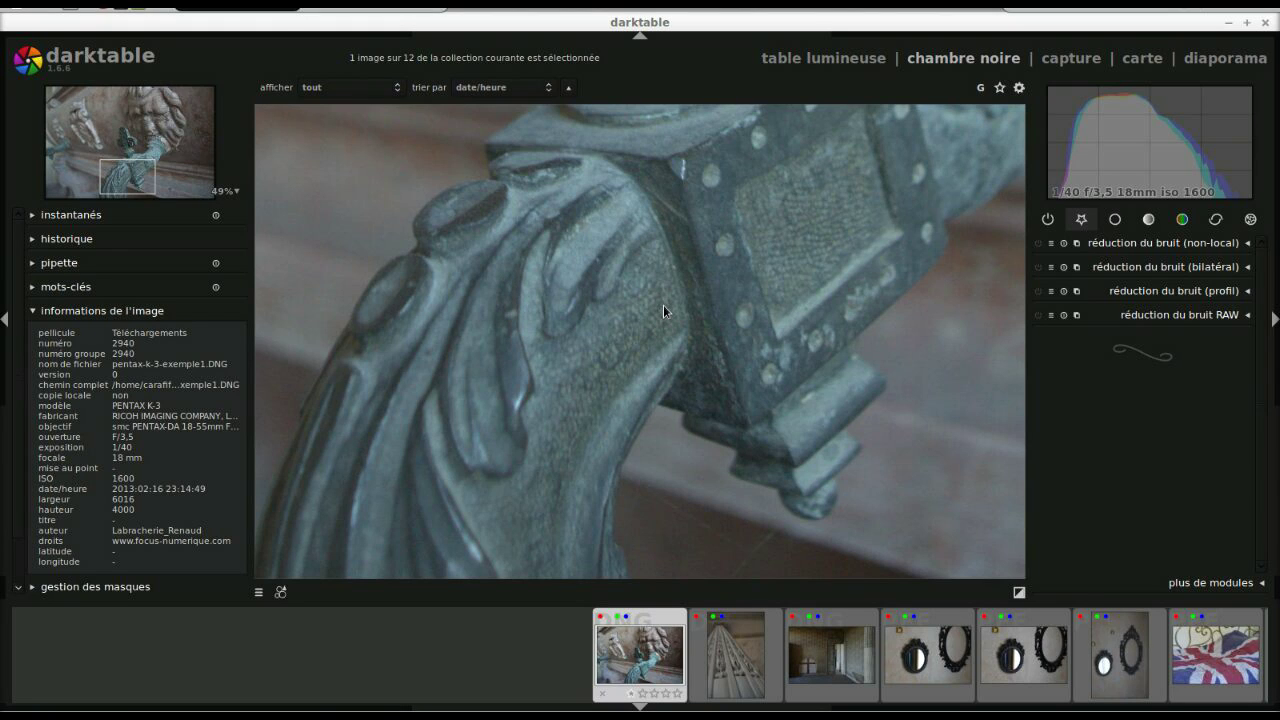
left_click_drag(757, 191, 596, 372)
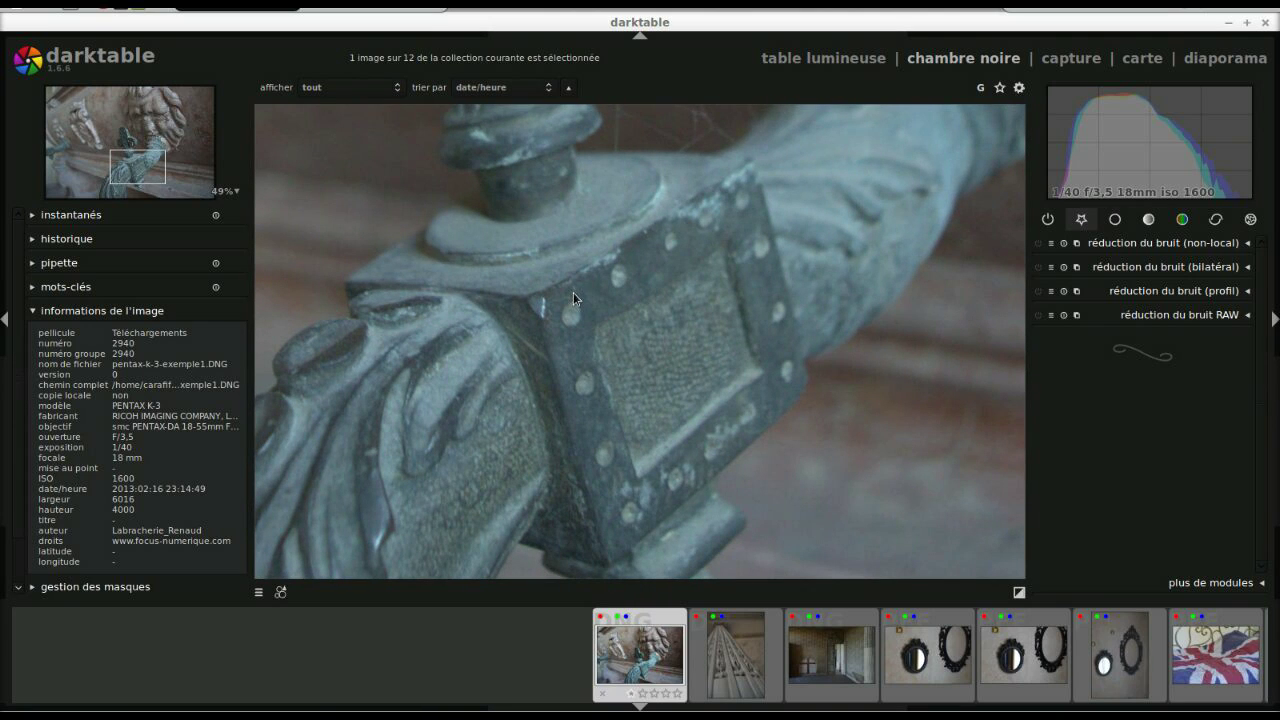
left_click_drag(608, 274, 606, 394)
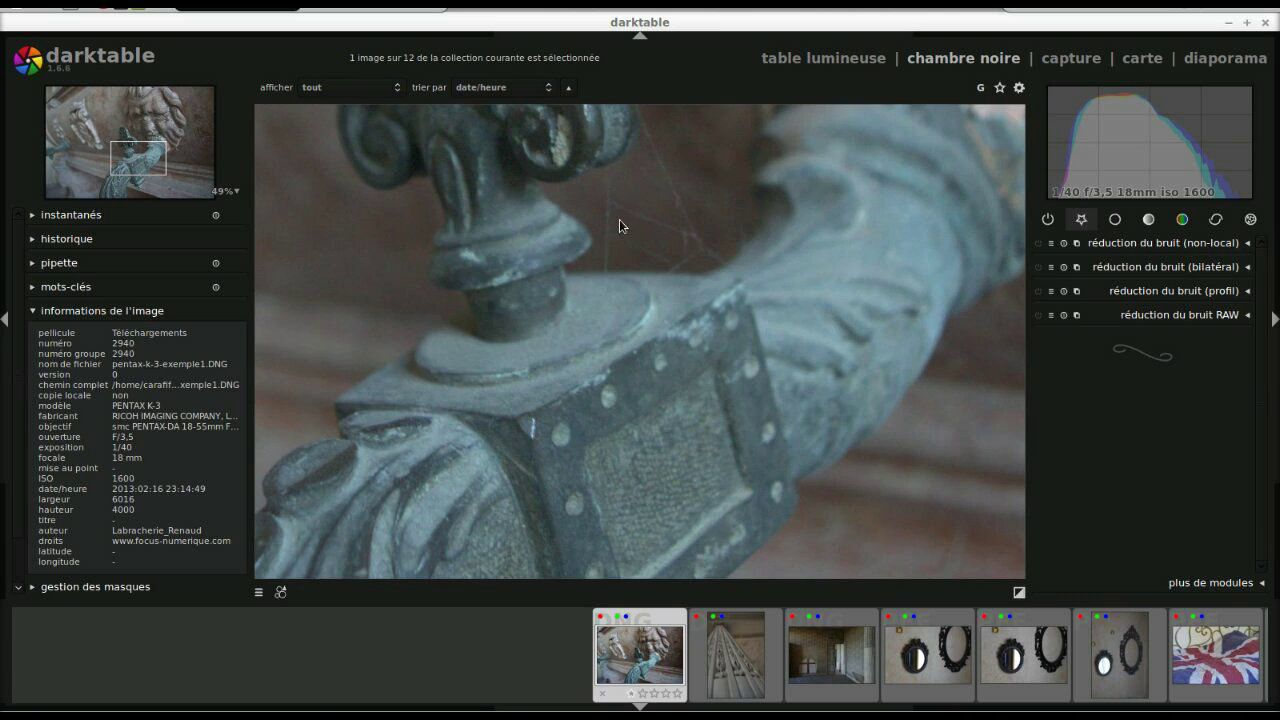
left_click_drag(619, 226, 606, 335)
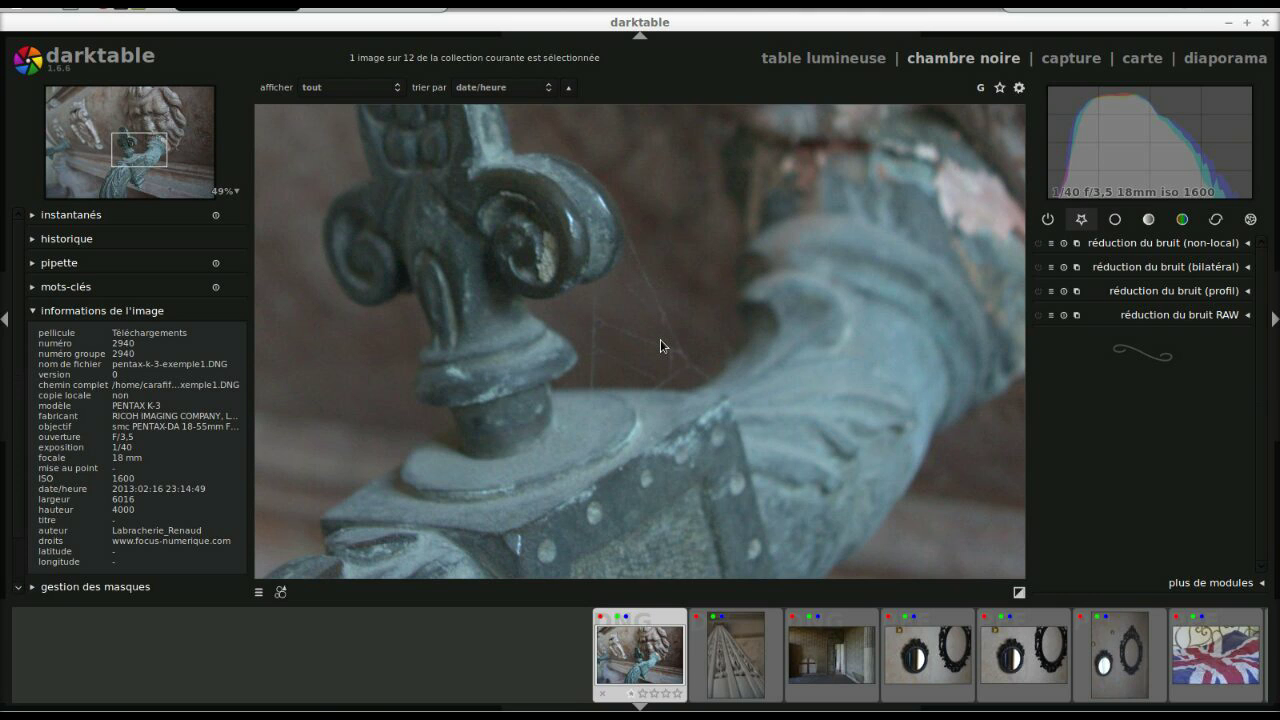
Step: Examine the noise in the tap photo's blurred background and on the curved spout at 49% to 74%, then return to the full view
left_click_drag(437, 344, 848, 300)
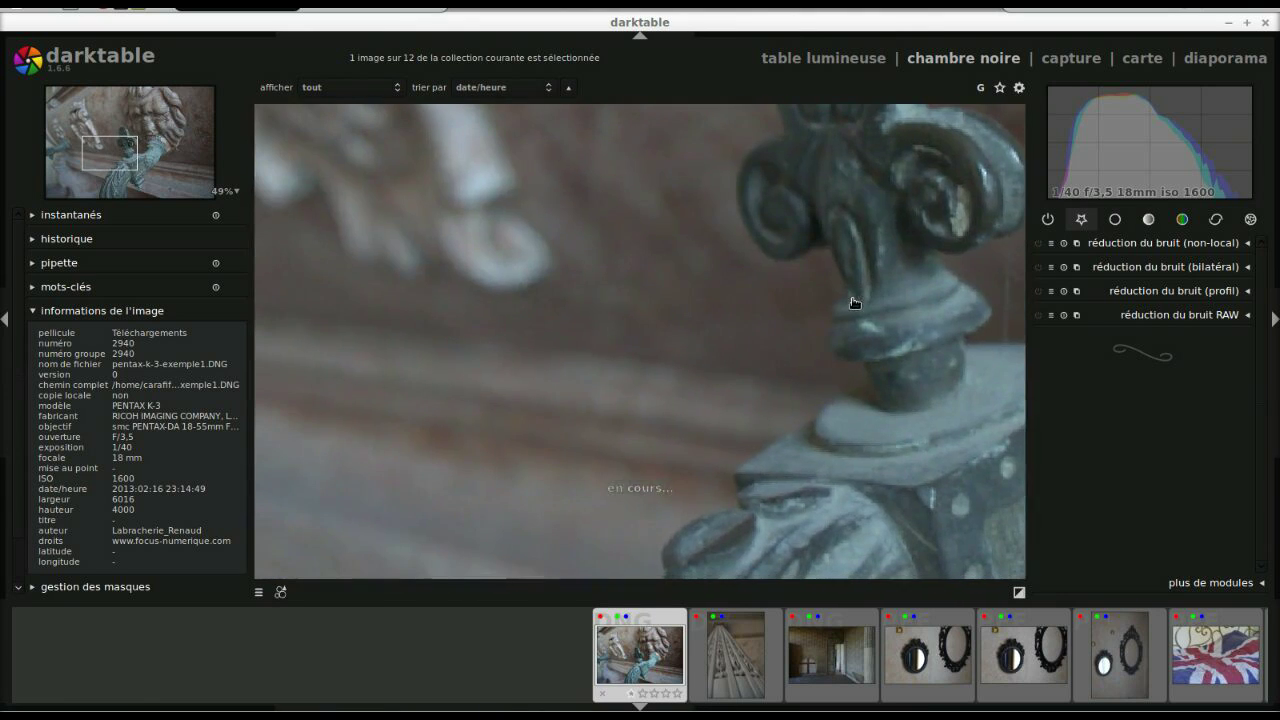
left_click_drag(594, 329, 815, 284)
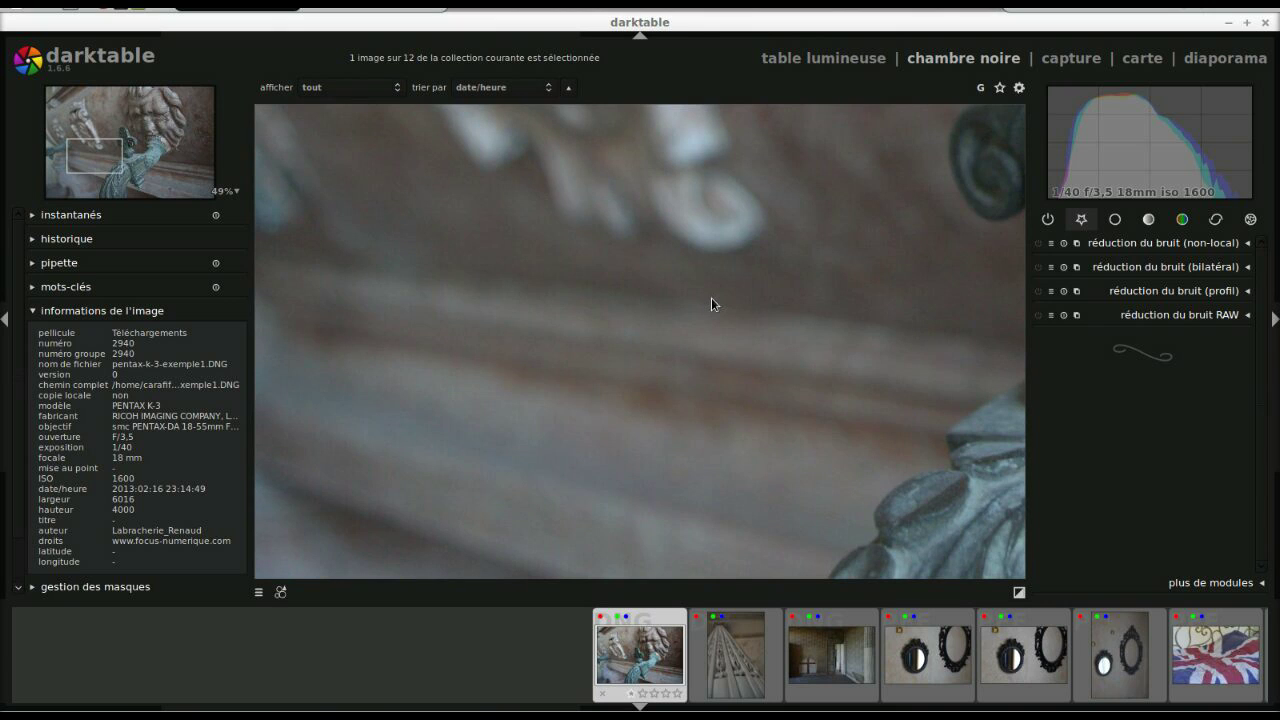
scroll(711, 298, "up", 1)
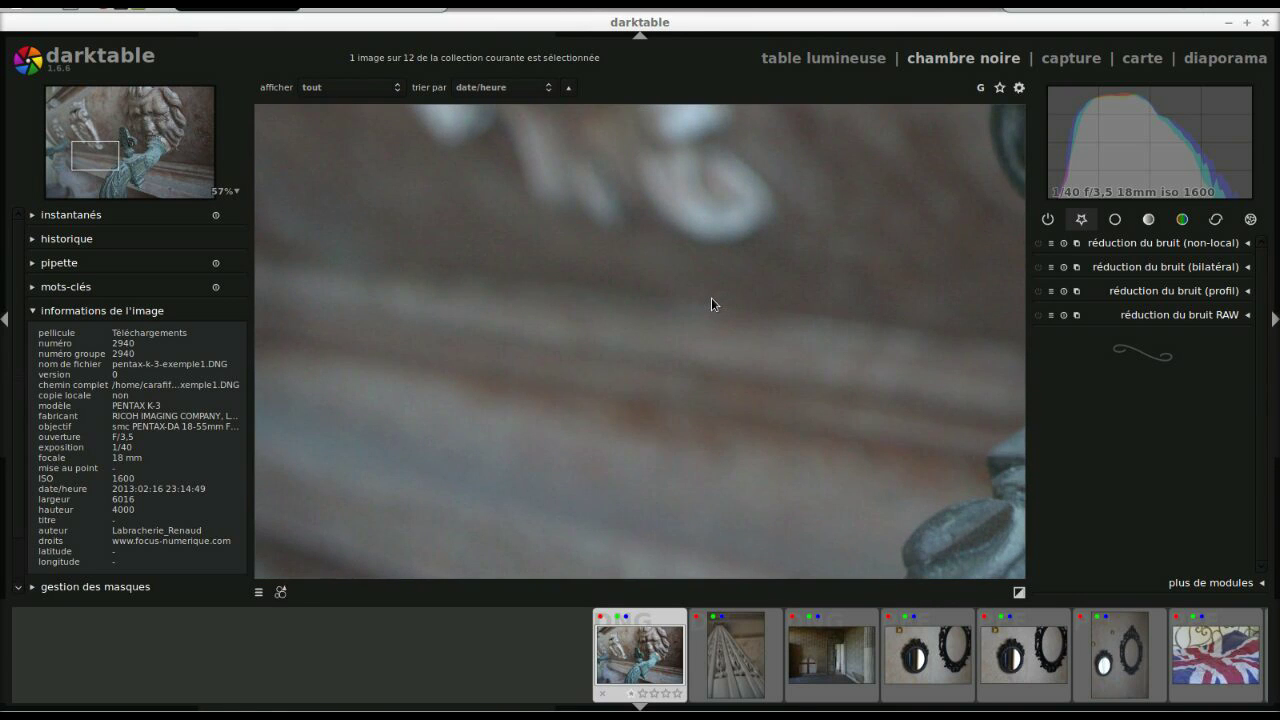
scroll(711, 304, "up", 1)
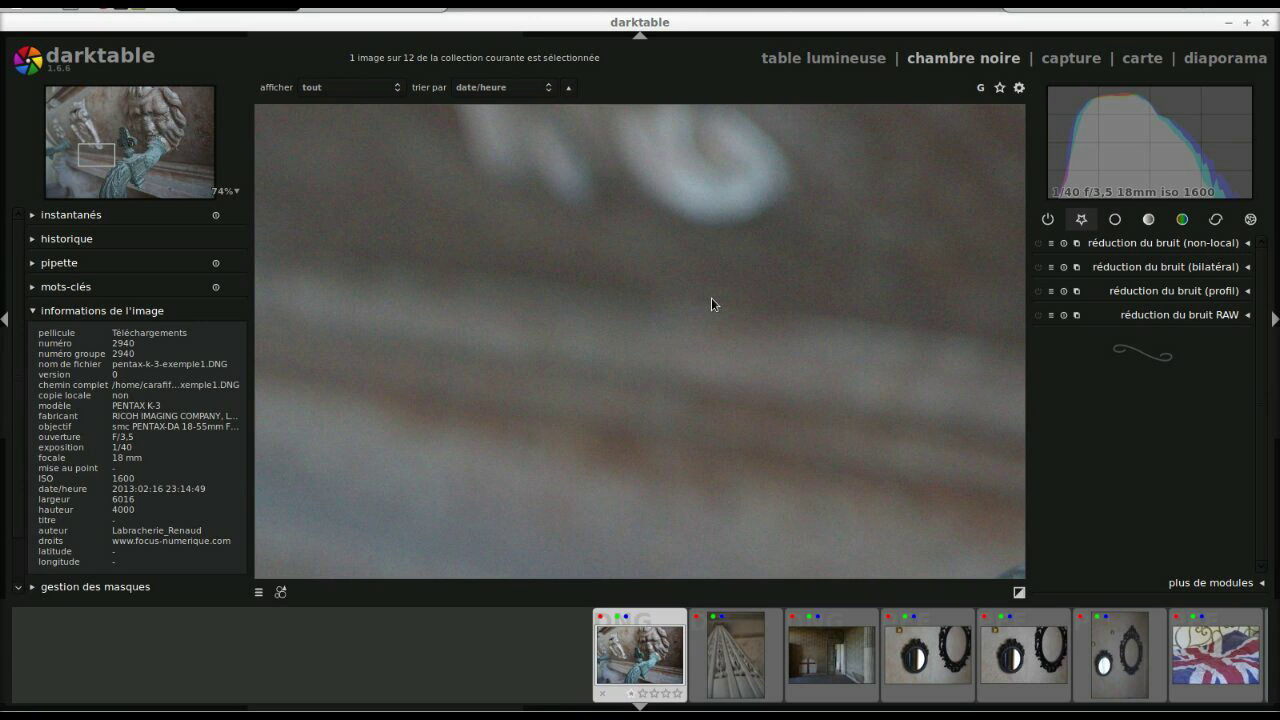
left_click_drag(717, 277, 486, 220)
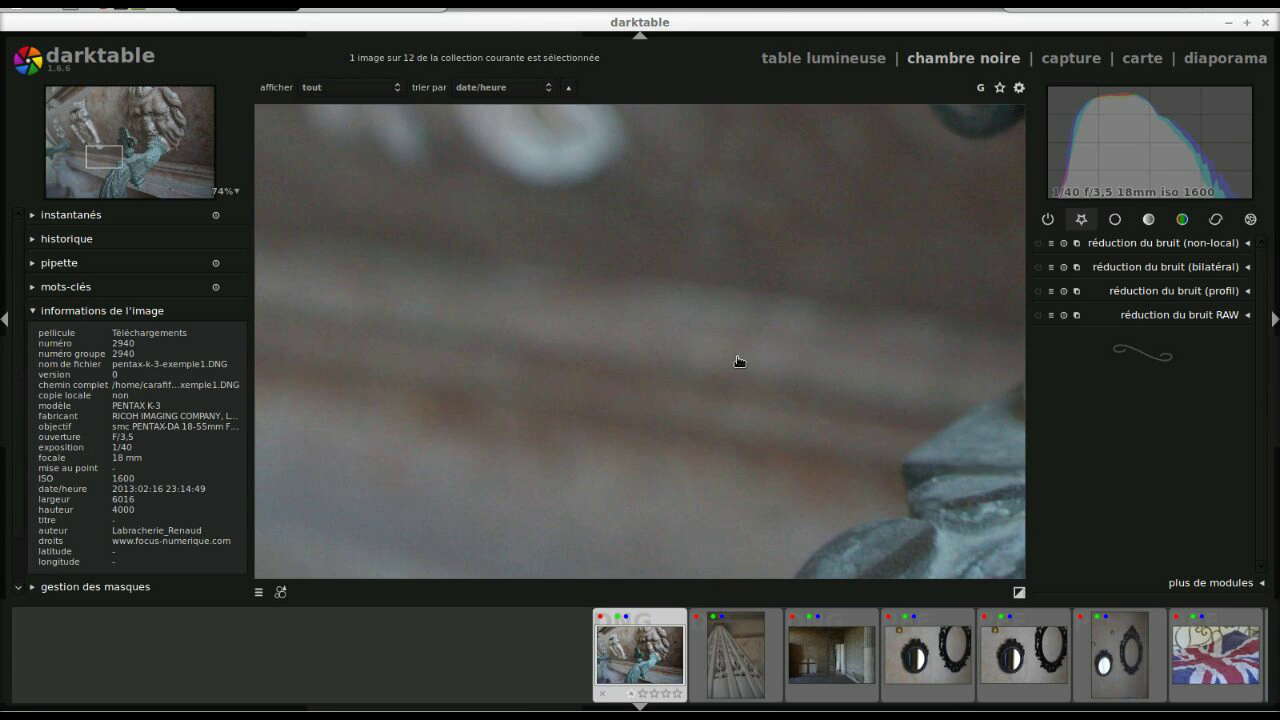
left_click_drag(739, 361, 652, 215)
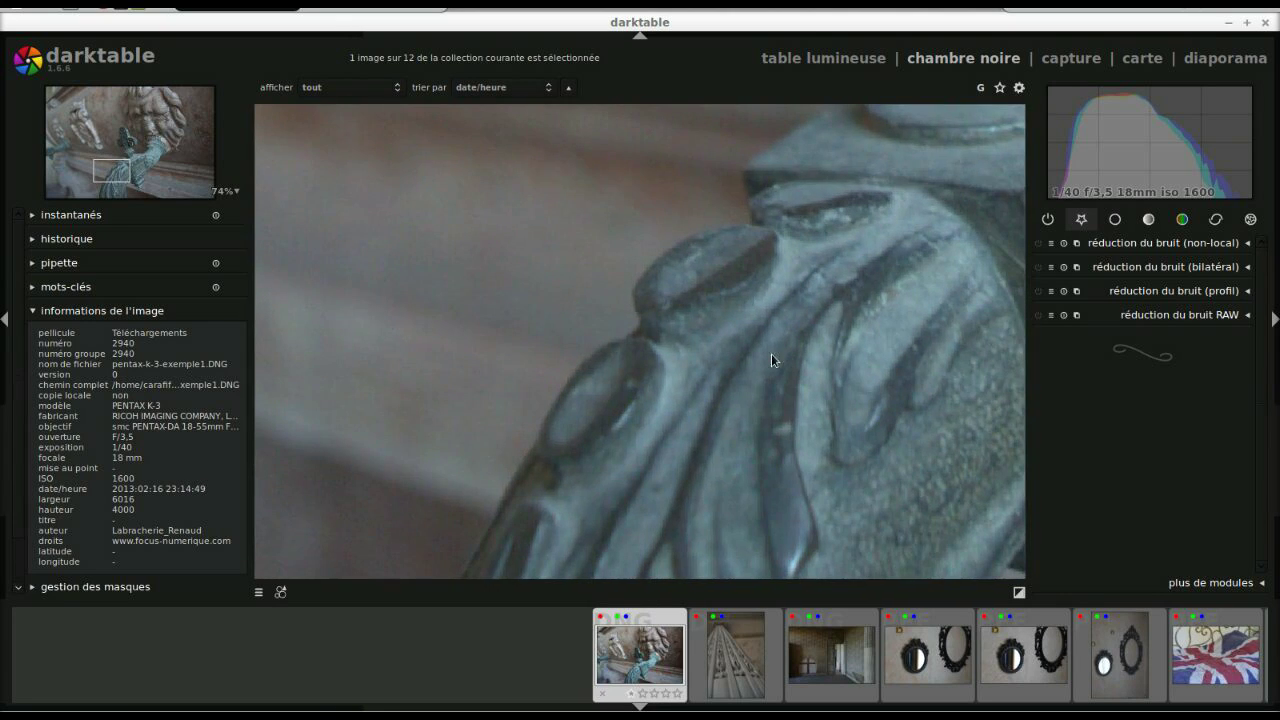
left_click_drag(771, 353, 722, 284)
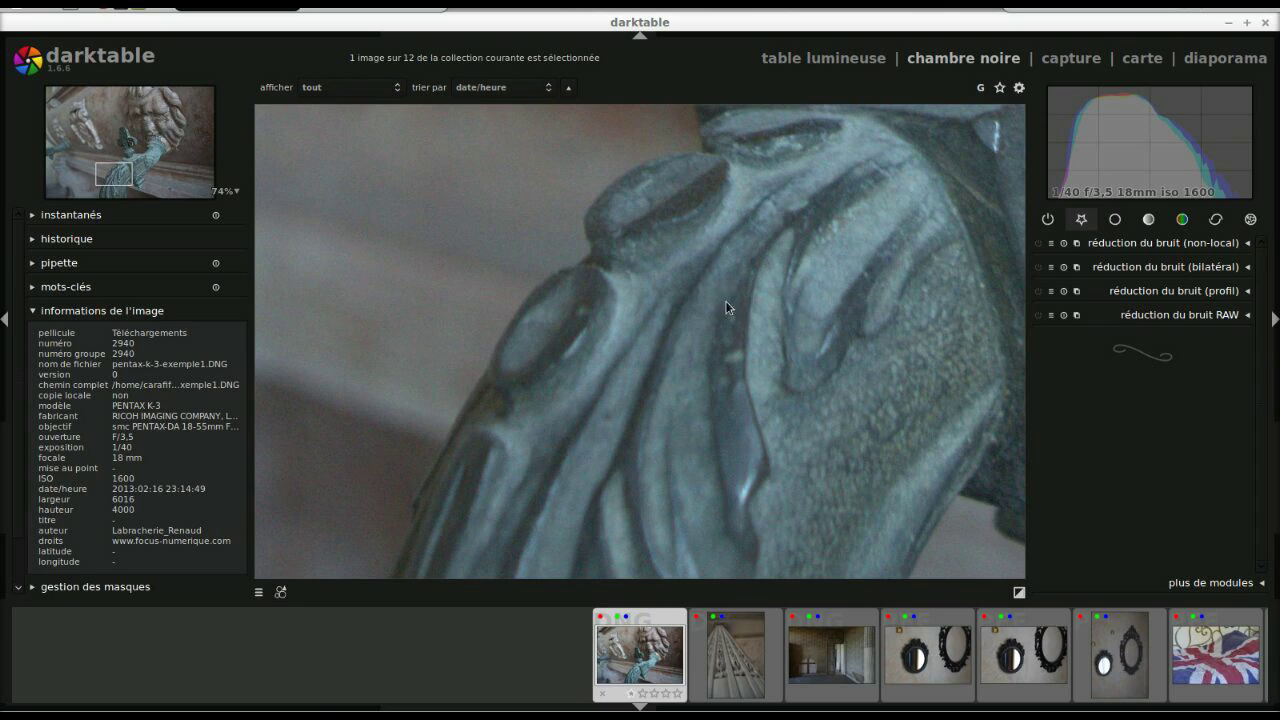
scroll(702, 291, "down", 2)
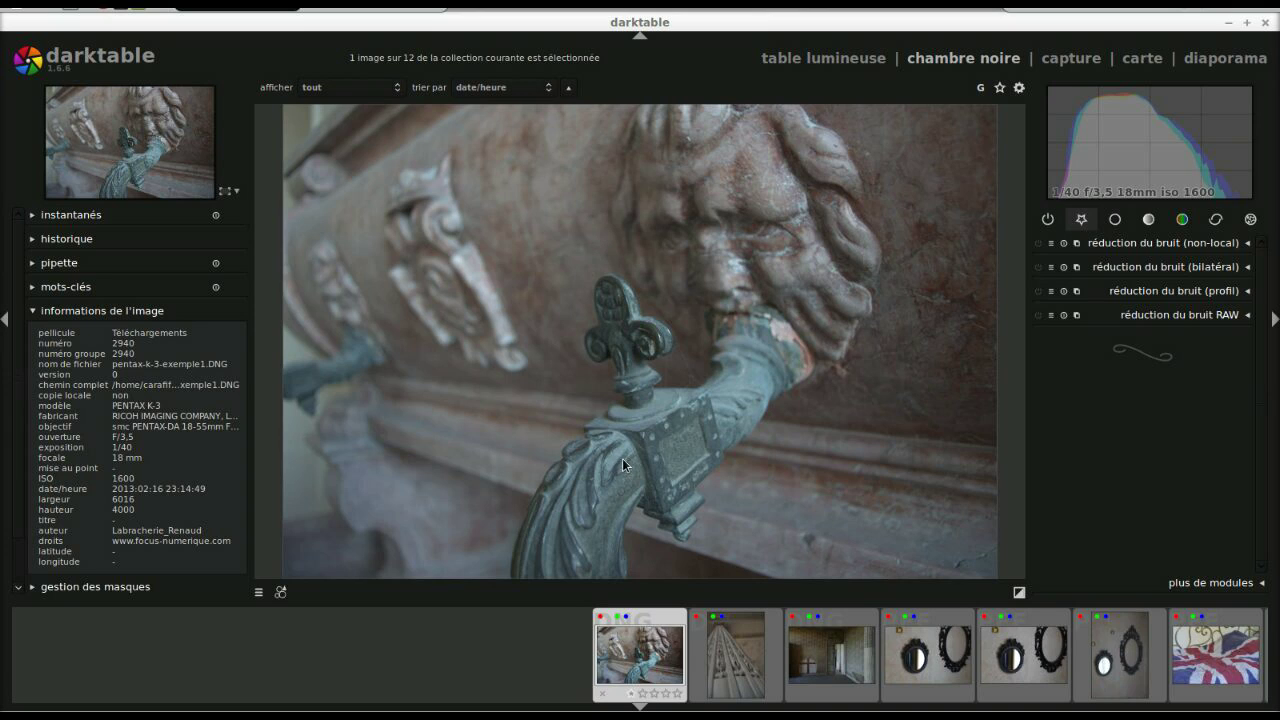
Step: Open the carved column photo and examine its noise at 64%, from the carved ornaments up to the wall behind
left_click(724, 657)
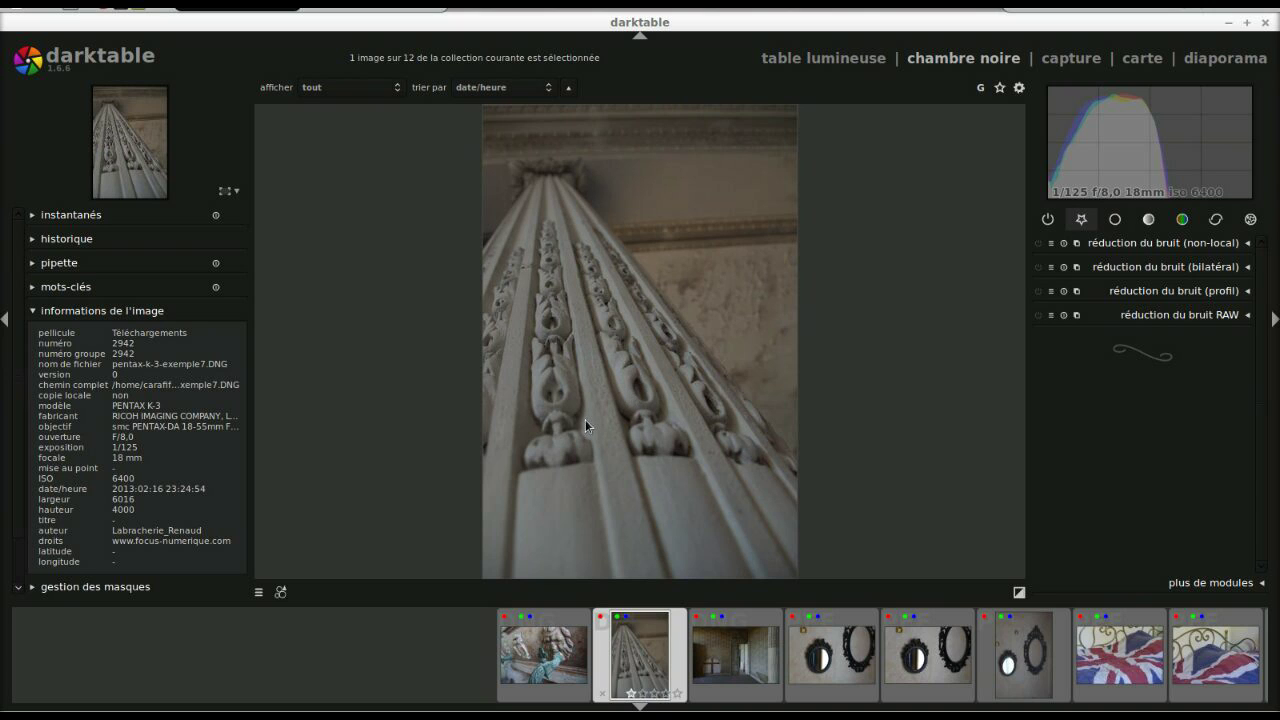
scroll(585, 419, "up", 6)
left_click_drag(621, 317, 632, 433)
scroll(632, 433, "up", 2)
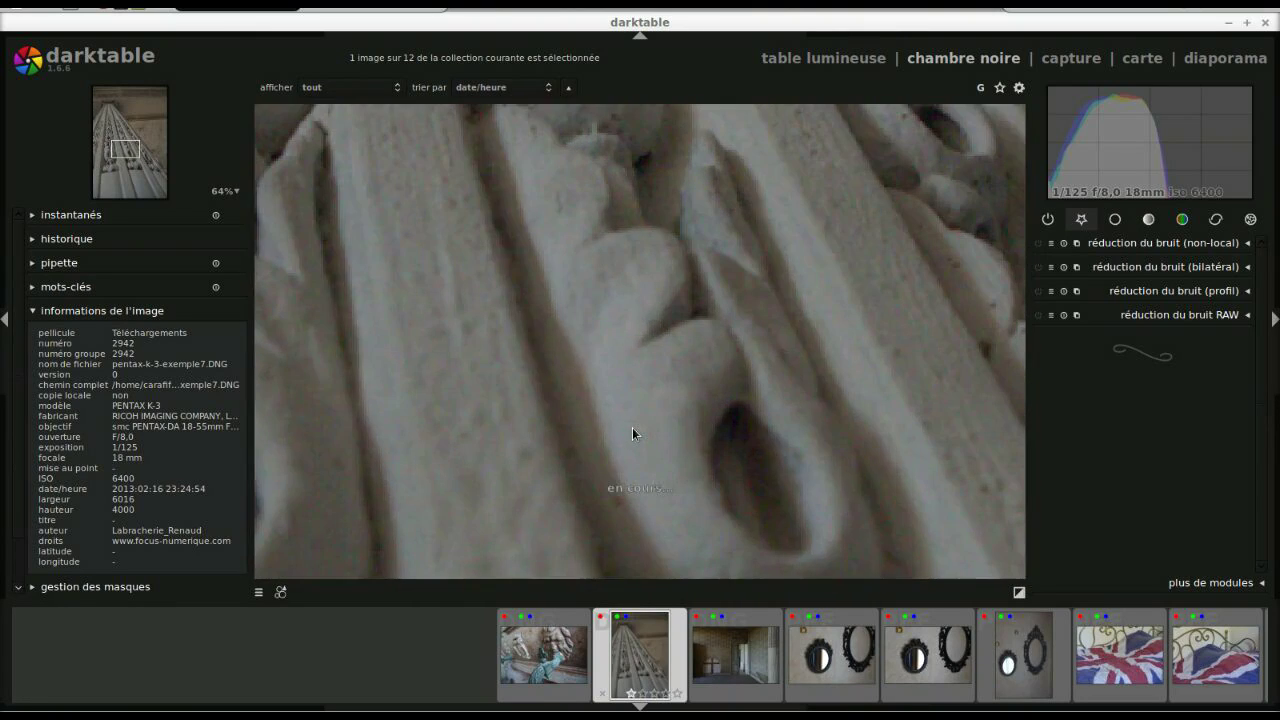
left_click_drag(577, 357, 698, 518)
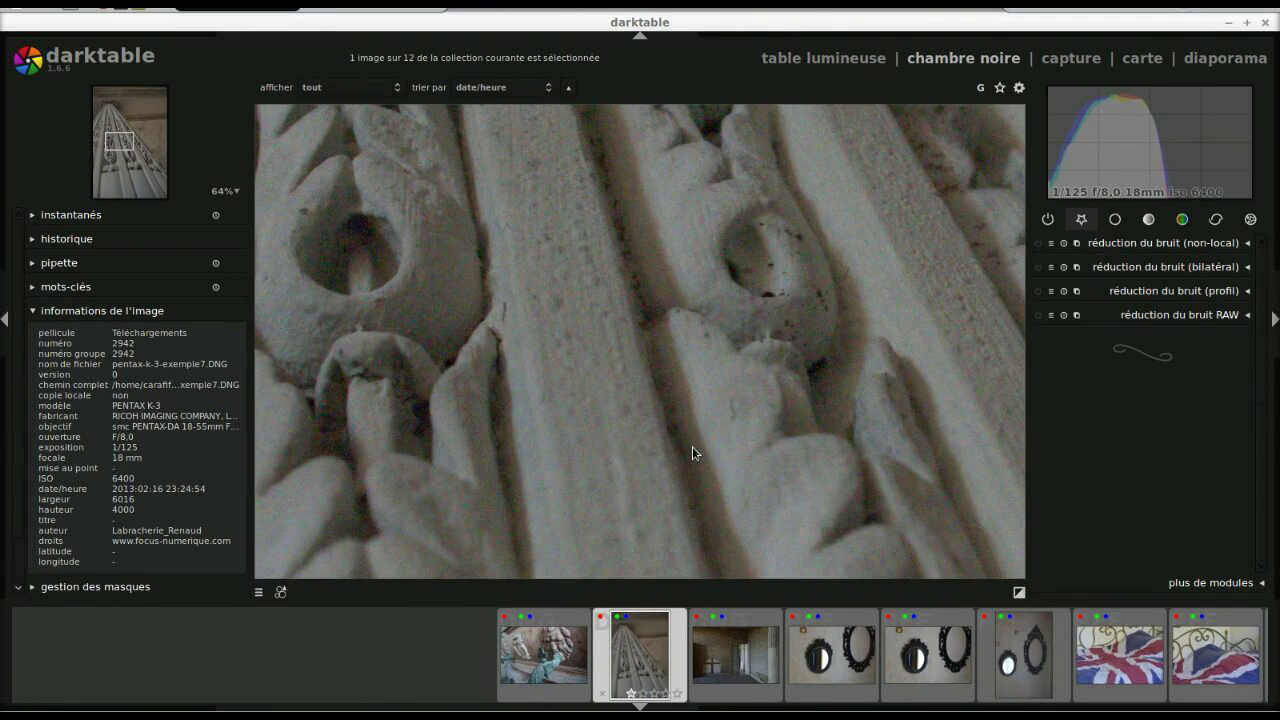
left_click_drag(666, 360, 686, 447)
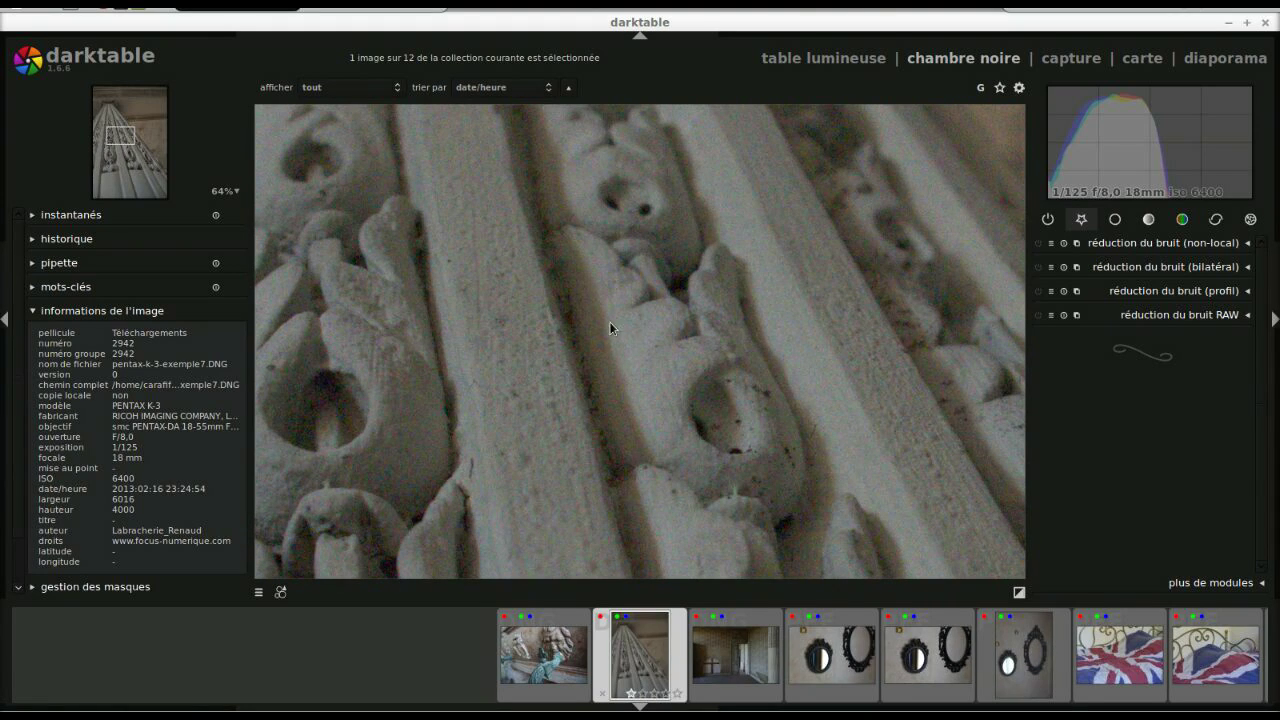
left_click_drag(665, 329, 601, 453)
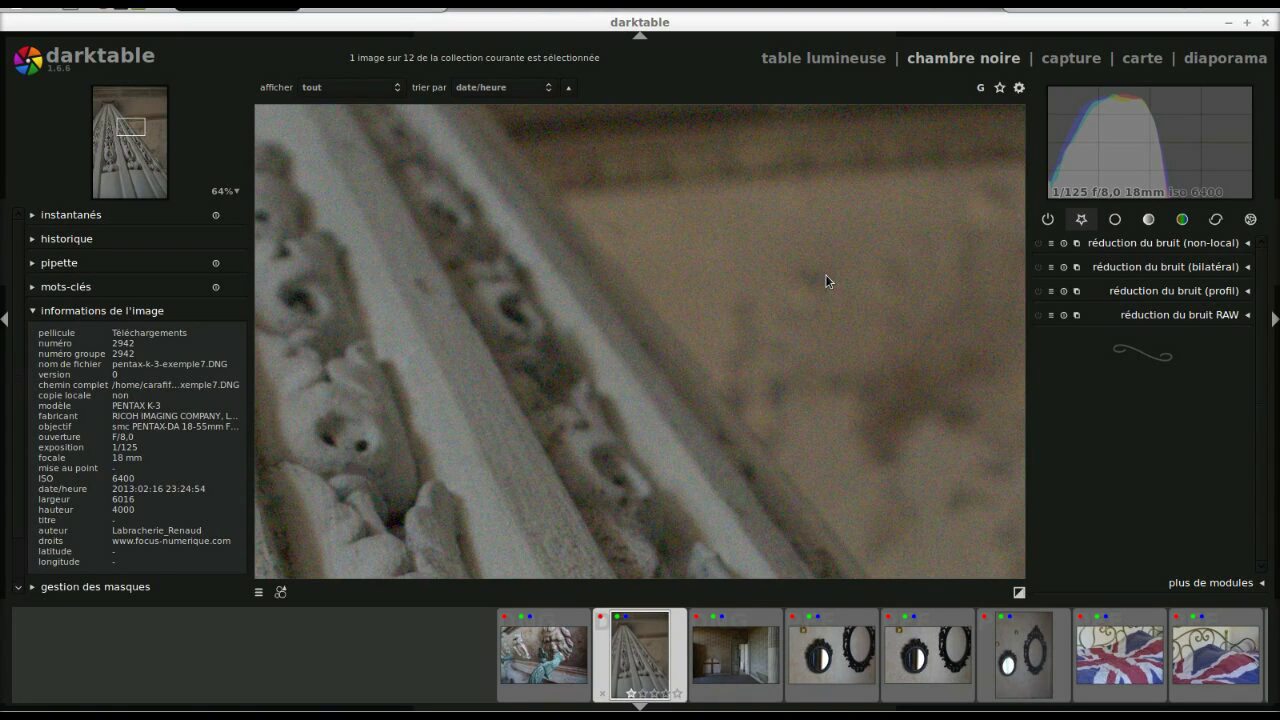
Step: Compare the visibility of the column photo's noise at 19%, at 28% and in the full view
scroll(825, 281, "down", 4)
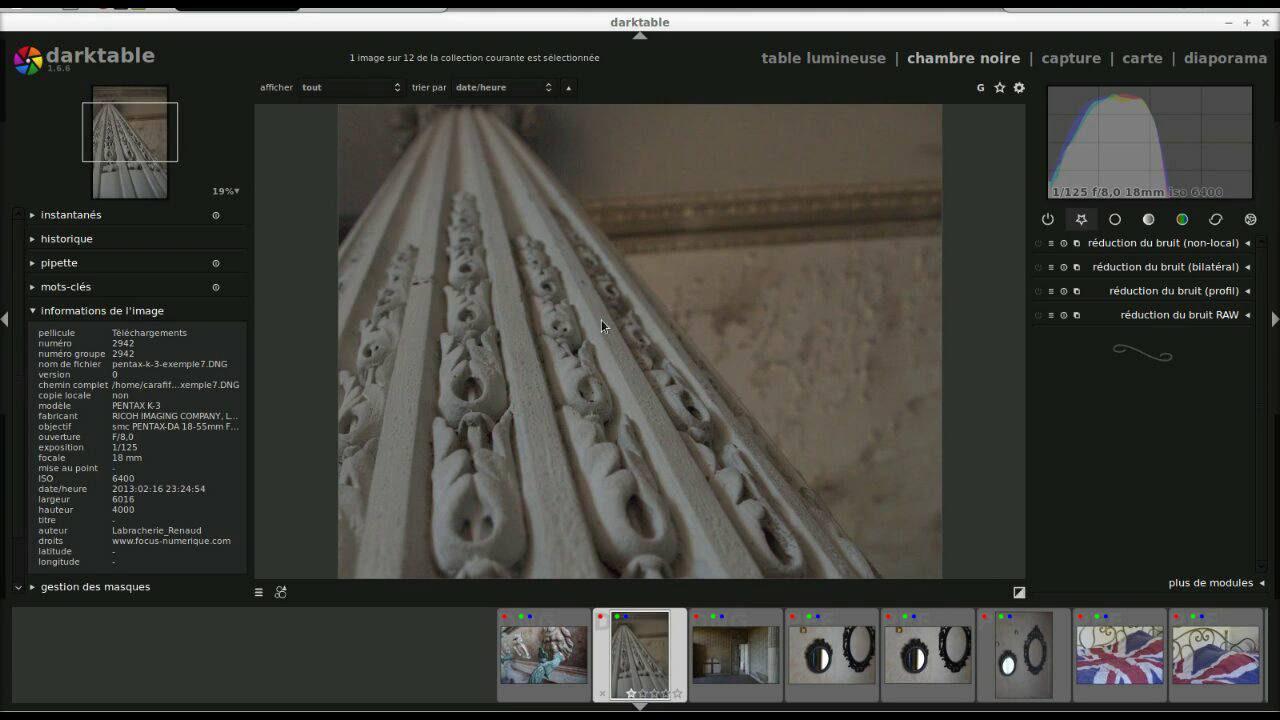
scroll(605, 319, "down", 2)
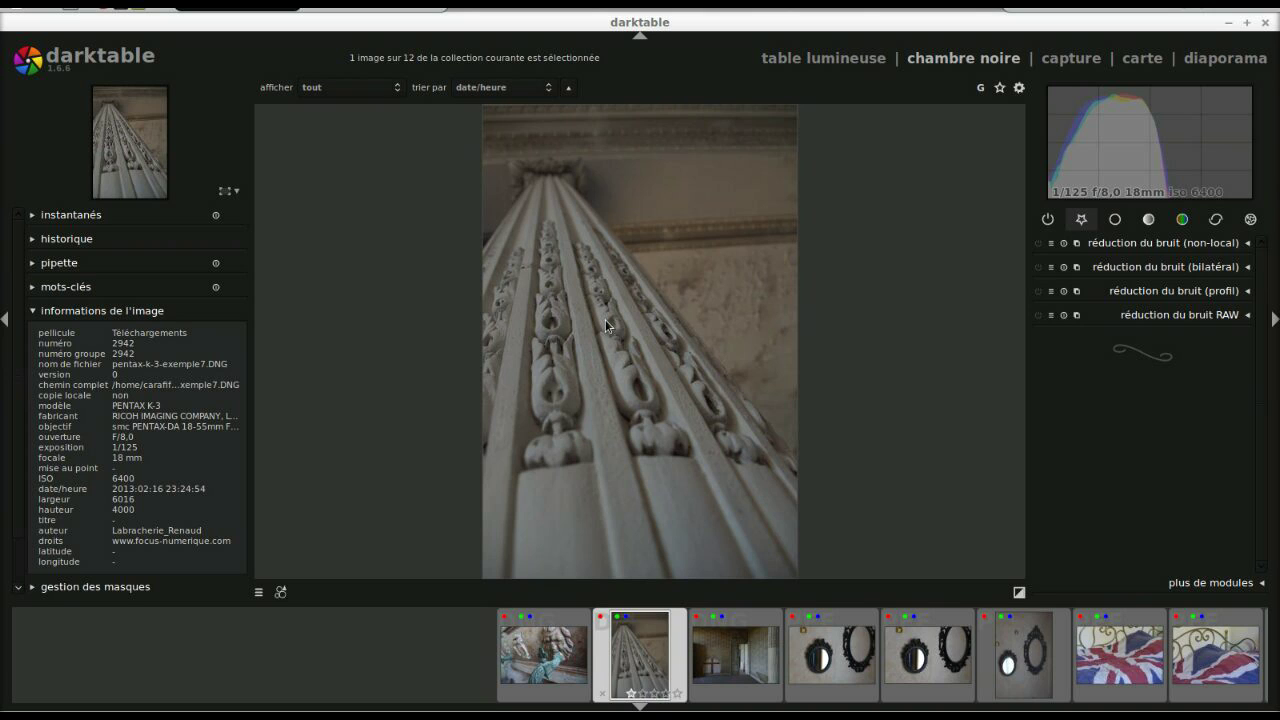
scroll(605, 320, "up", 4)
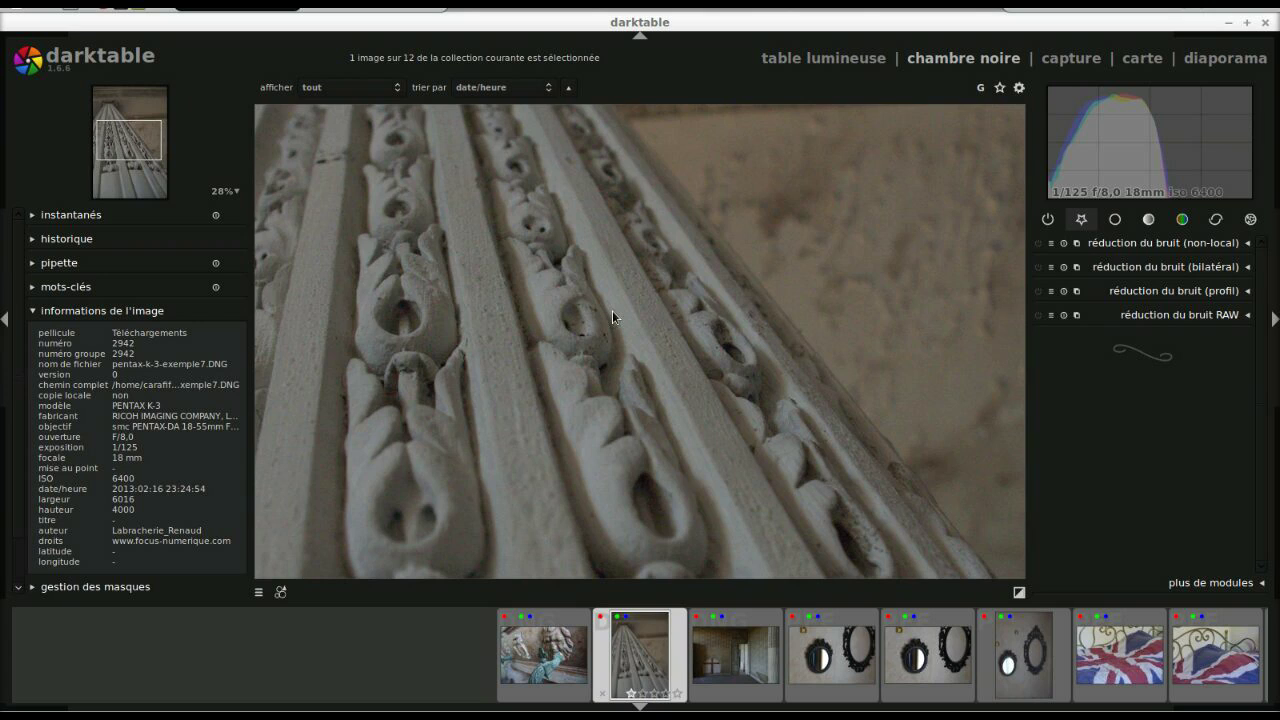
scroll(612, 317, "down", 2)
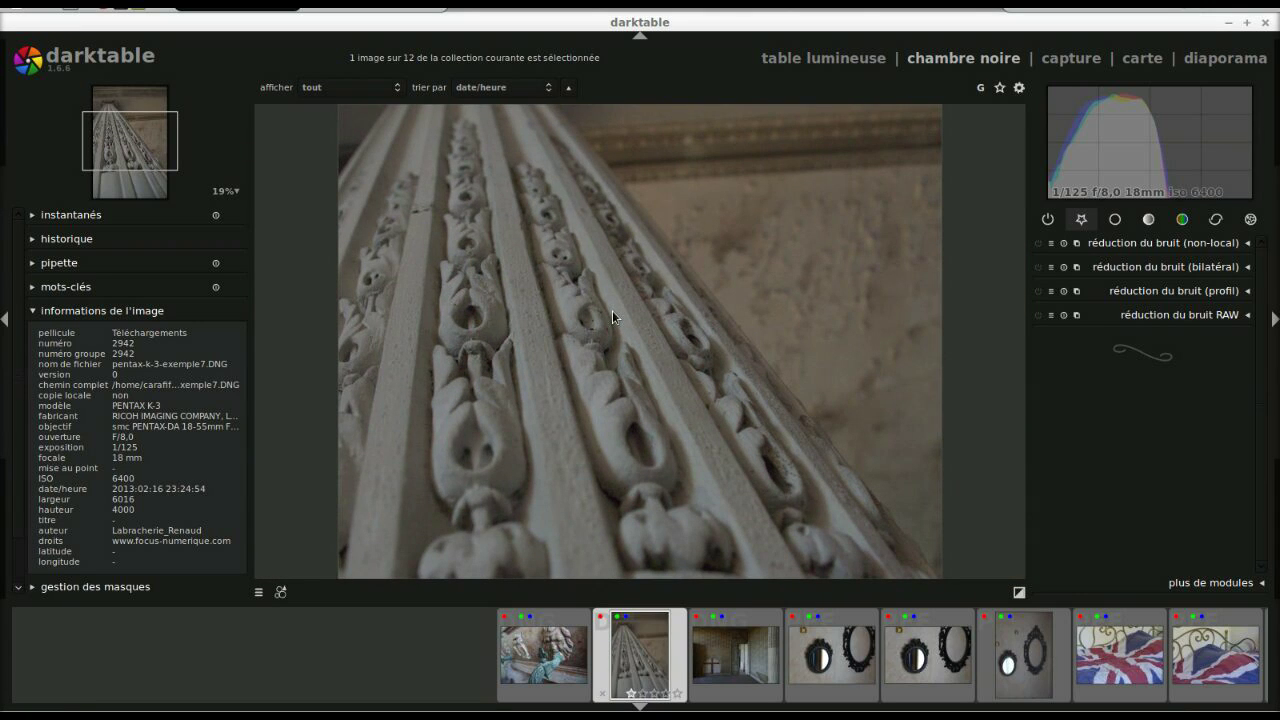
scroll(612, 312, "down", 1)
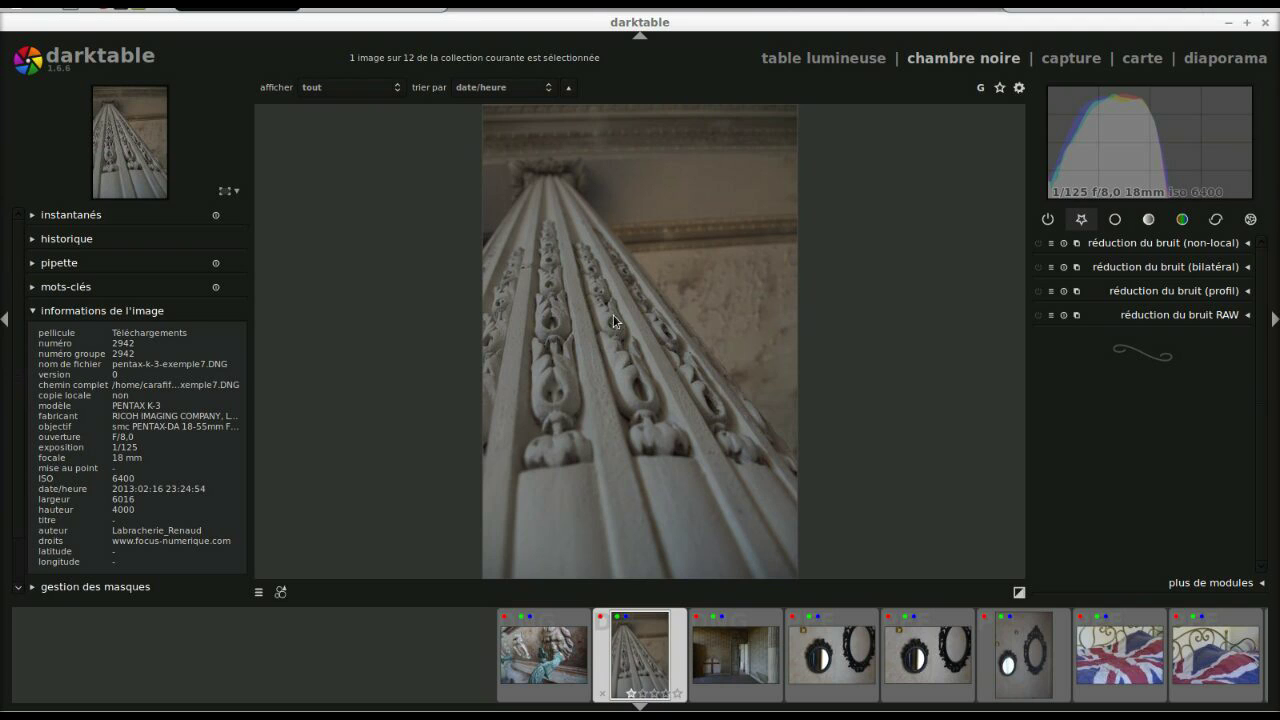
Step: Open the empty room photo and examine its noise at 49% from the dark wallpaper to the wall beyond the door, then return to the full view
left_click(735, 662)
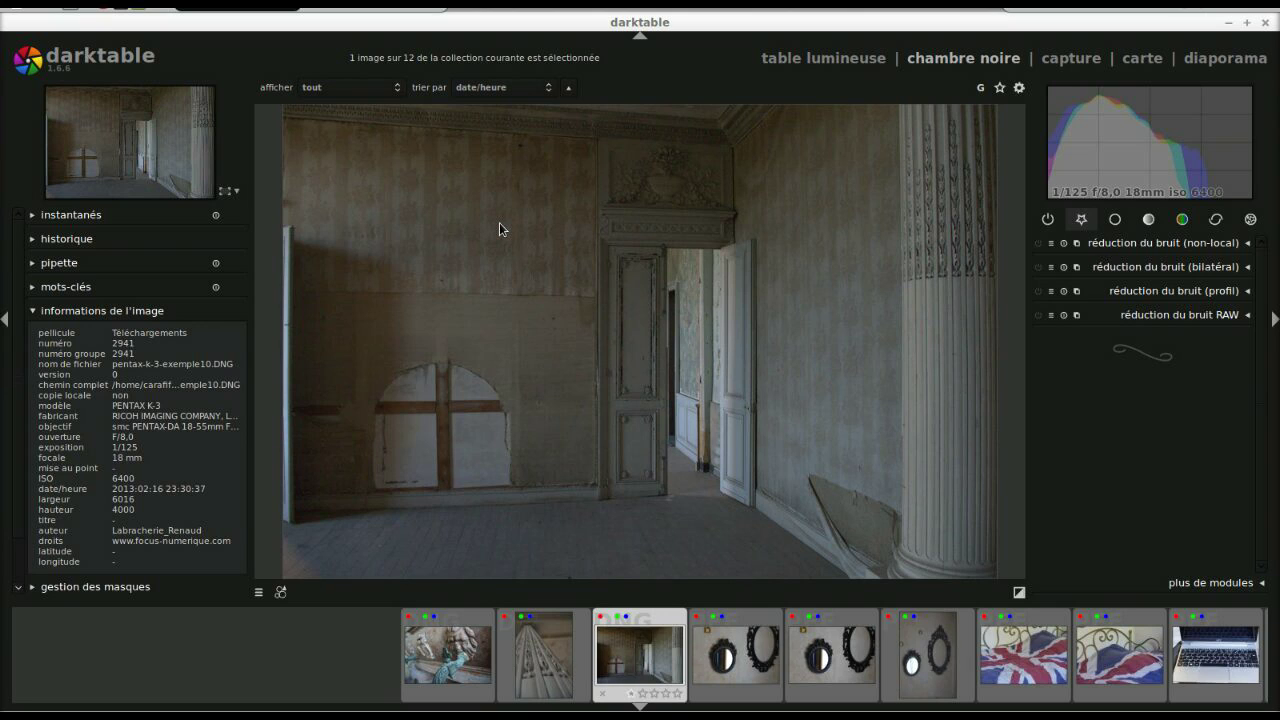
scroll(512, 236, "up", 2)
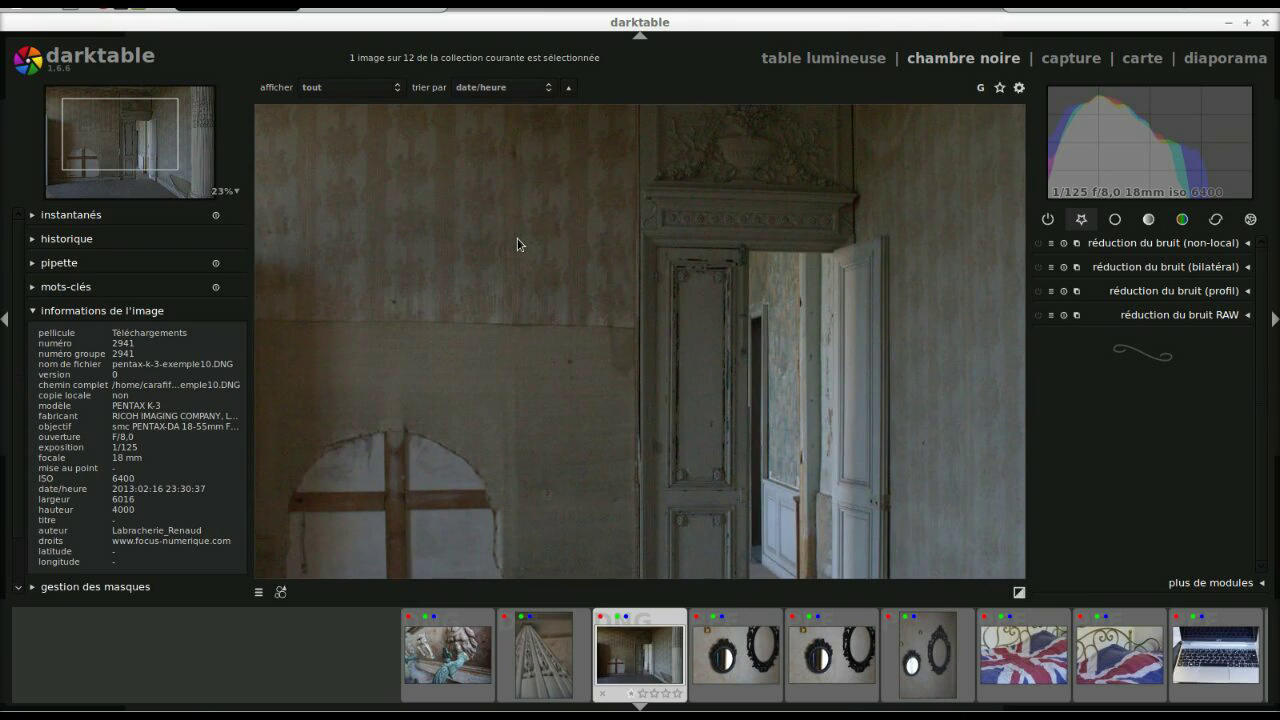
scroll(517, 244, "up", 2)
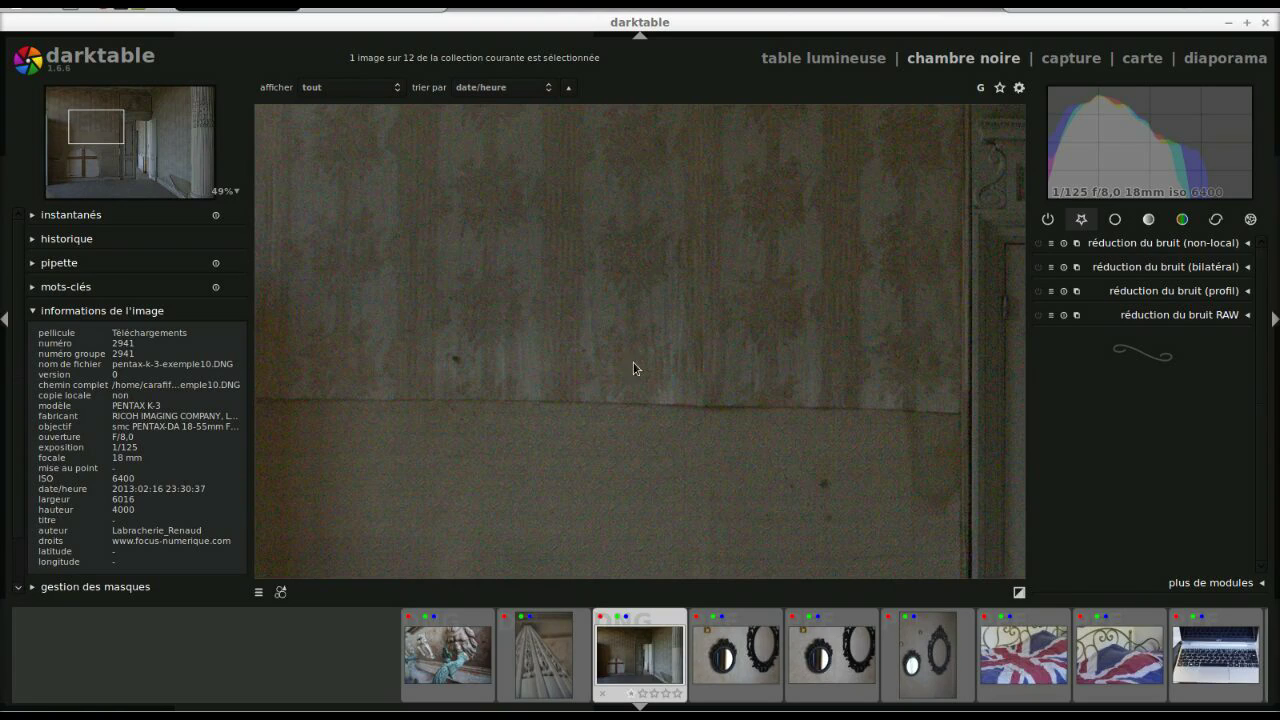
left_click_drag(634, 366, 629, 209)
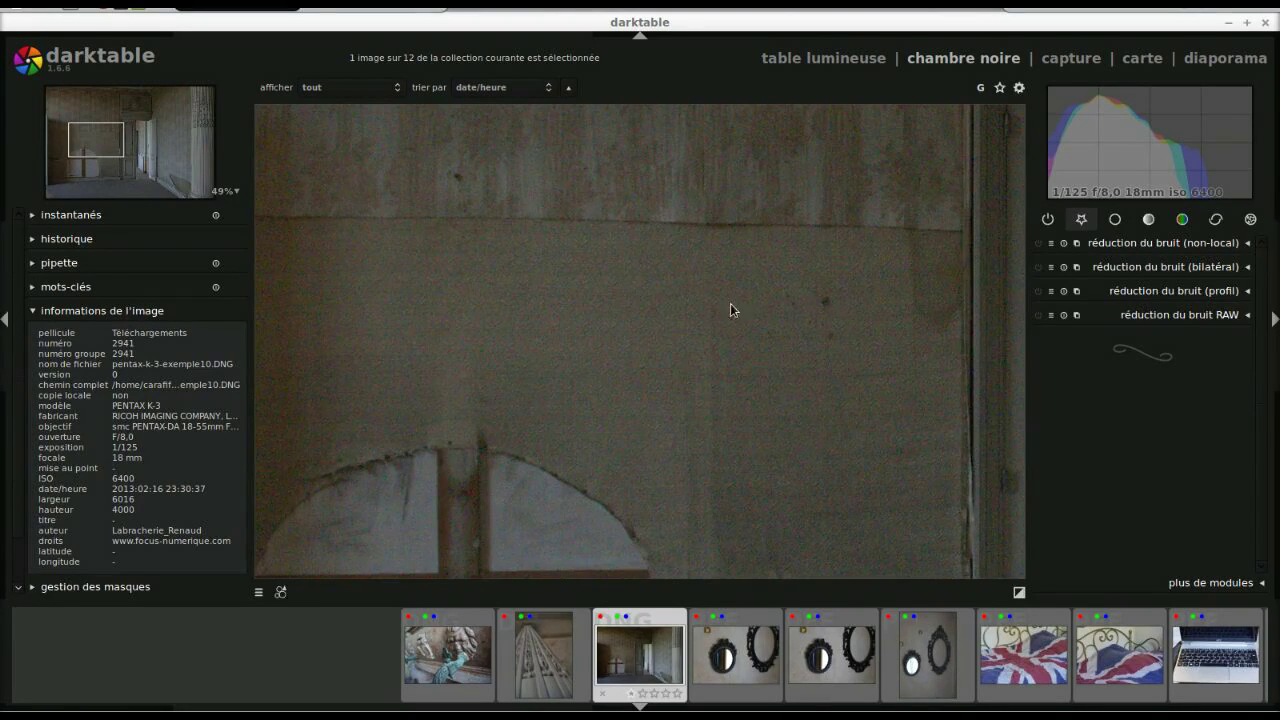
left_click_drag(730, 310, 414, 306)
left_click_drag(846, 317, 500, 309)
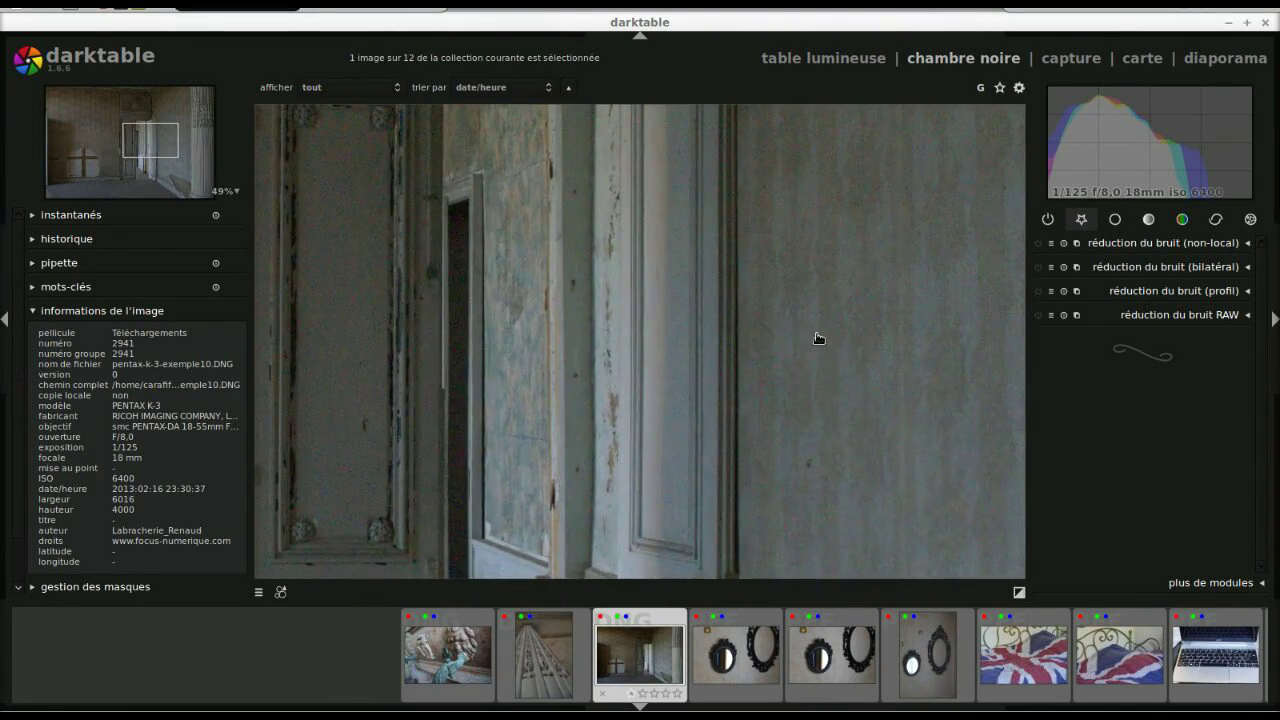
left_click_drag(818, 338, 666, 329)
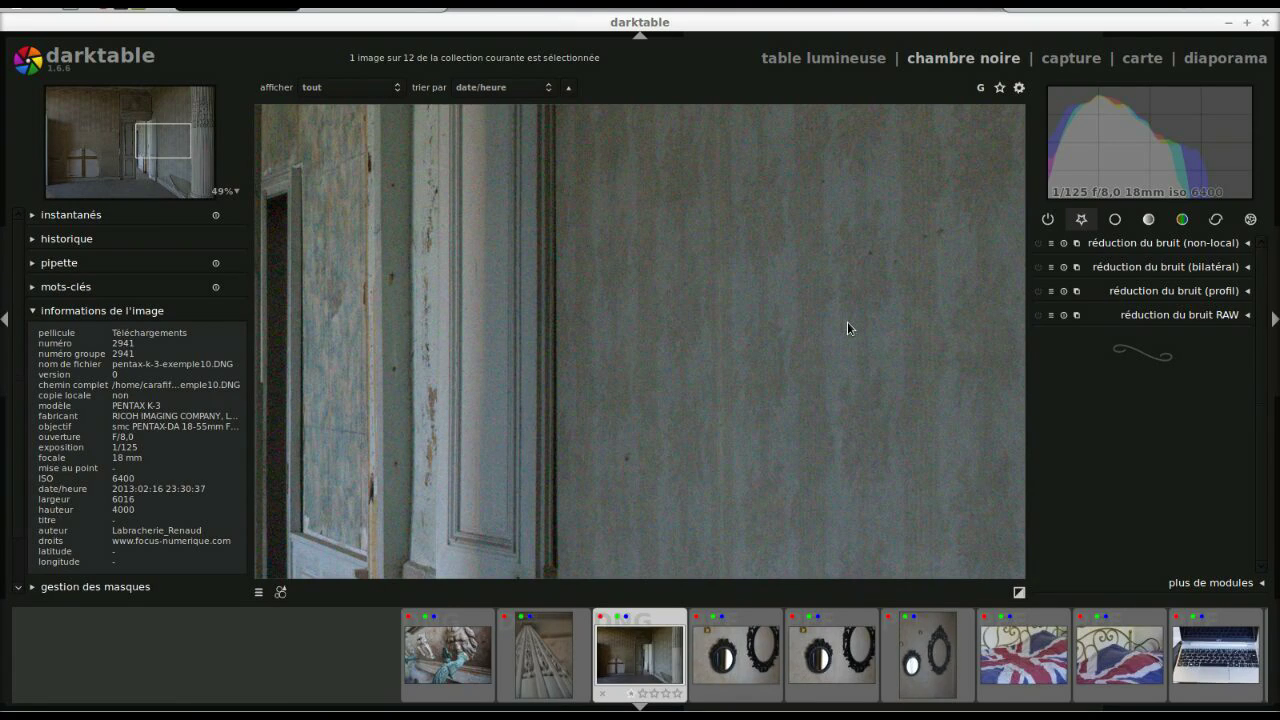
scroll(847, 321, "down", 3)
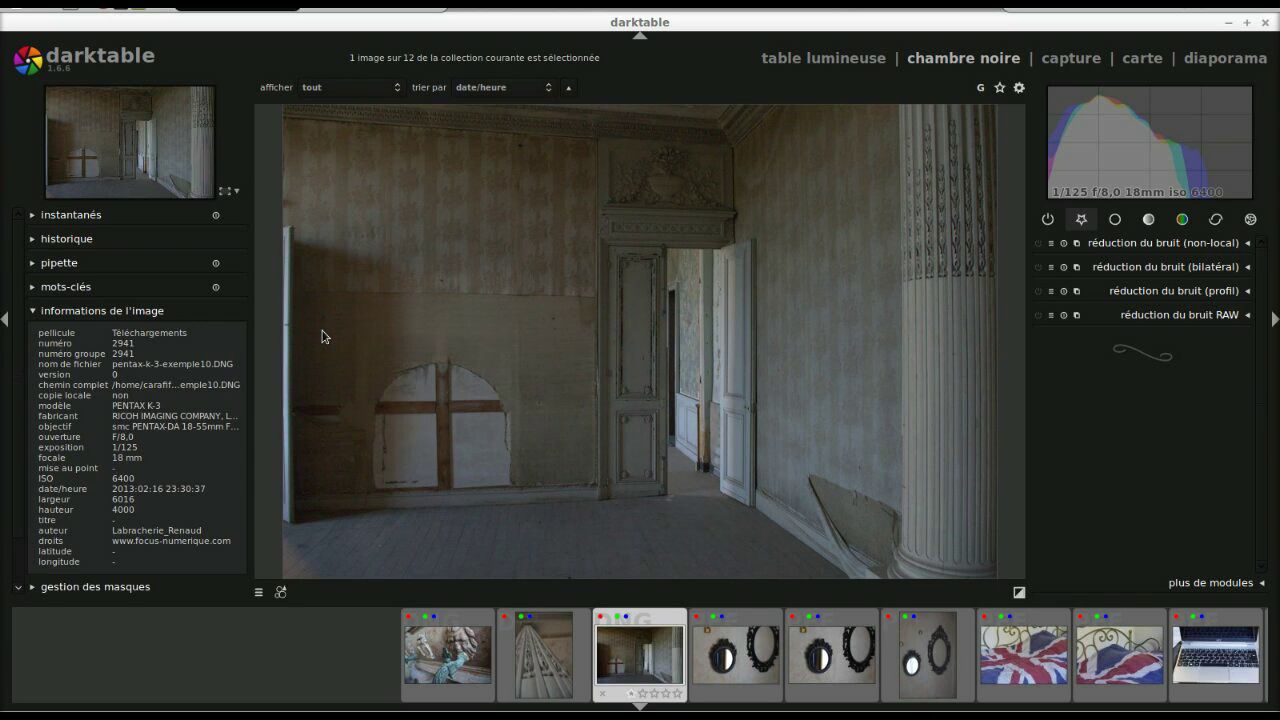
Step: Examine the room photo's noise at 100%, from the dark wall across the door panel to the dark gap in the doorway
middle_click(520, 343)
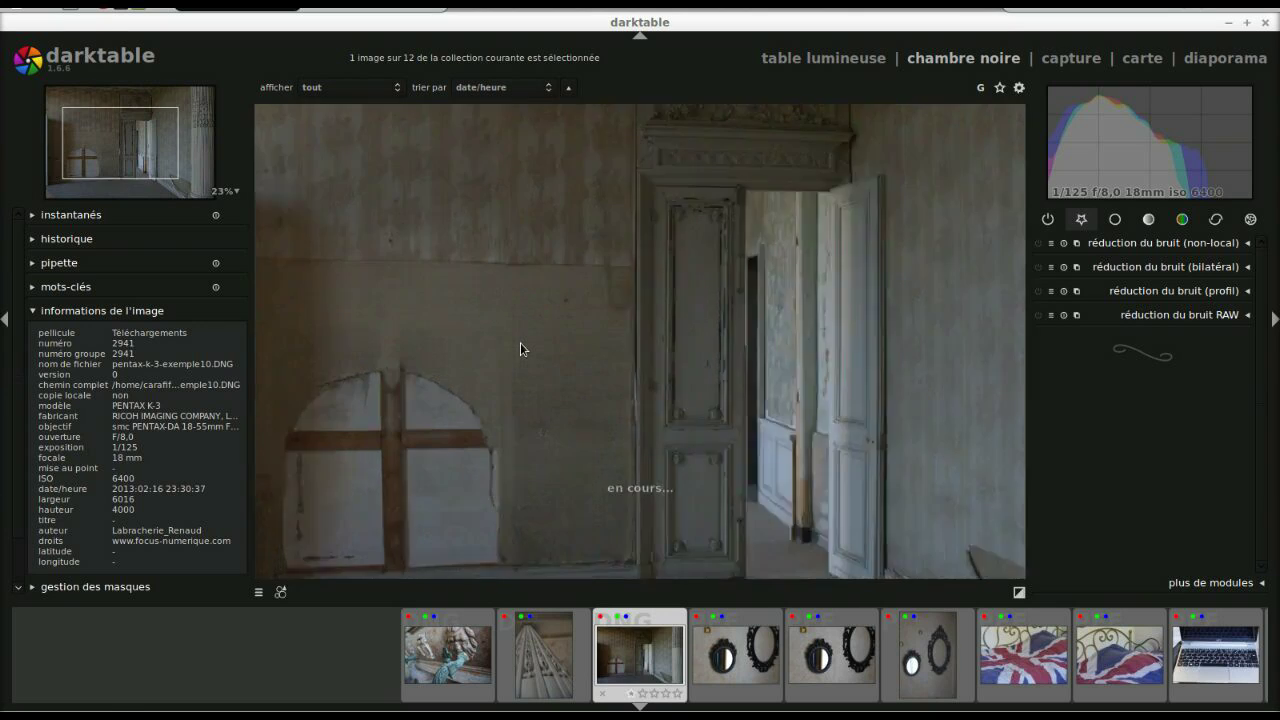
left_click_drag(838, 354, 755, 355)
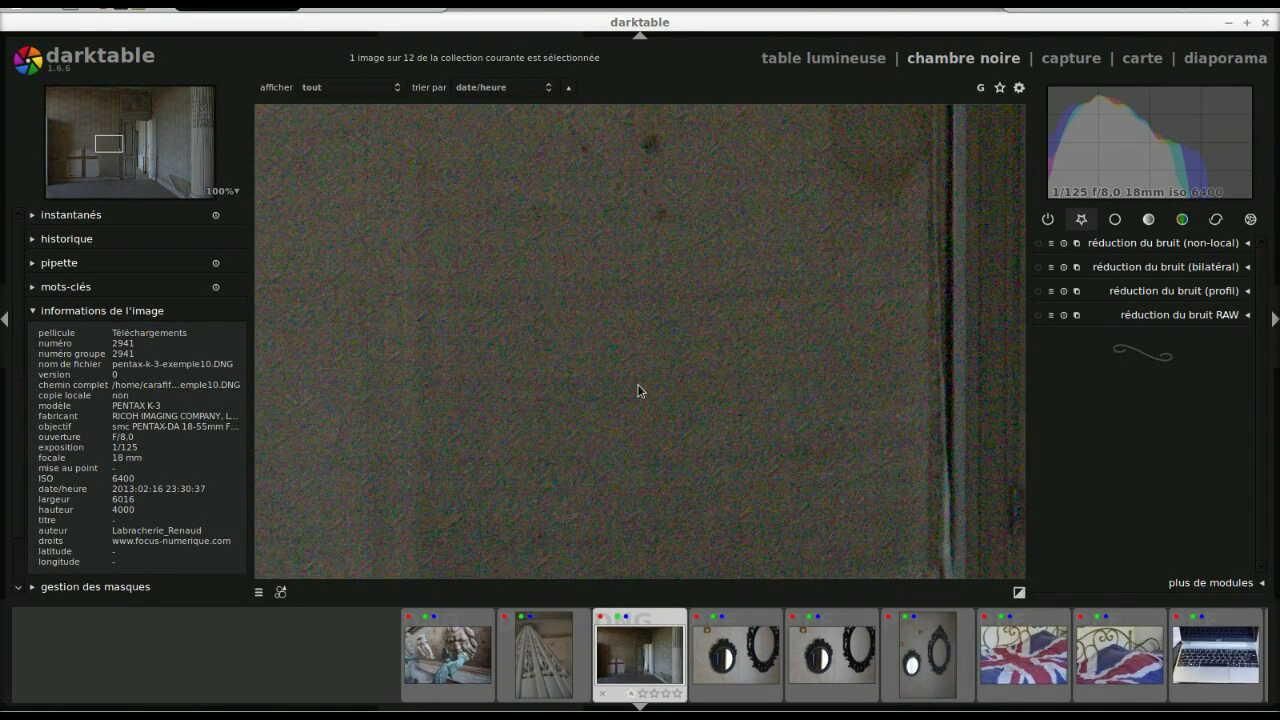
left_click_drag(640, 391, 606, 375)
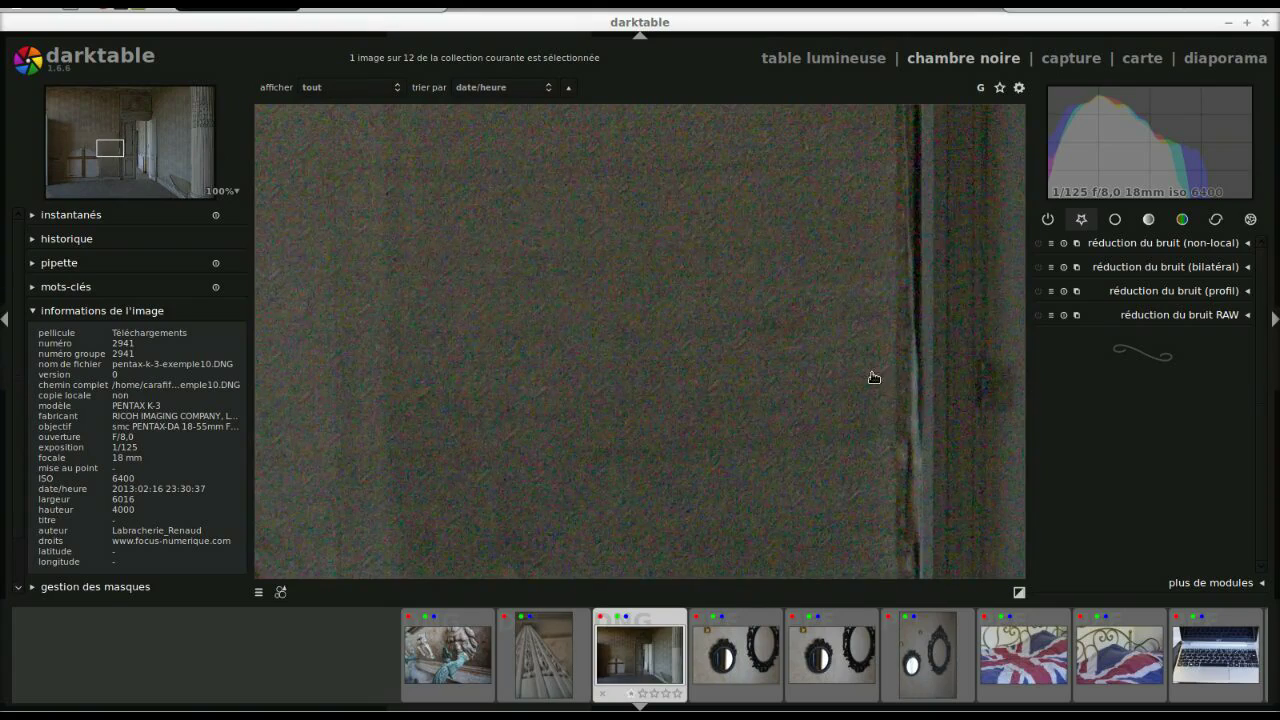
left_click_drag(873, 377, 743, 371)
left_click_drag(831, 380, 675, 380)
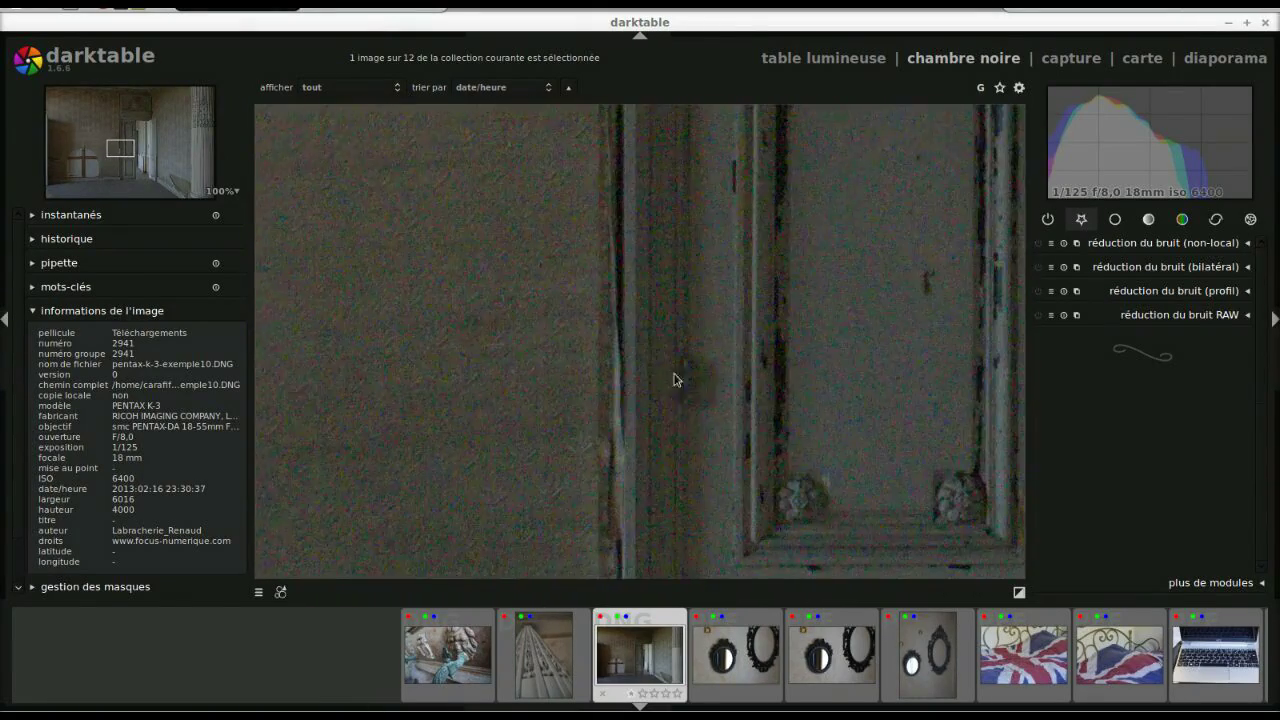
left_click_drag(760, 375, 626, 363)
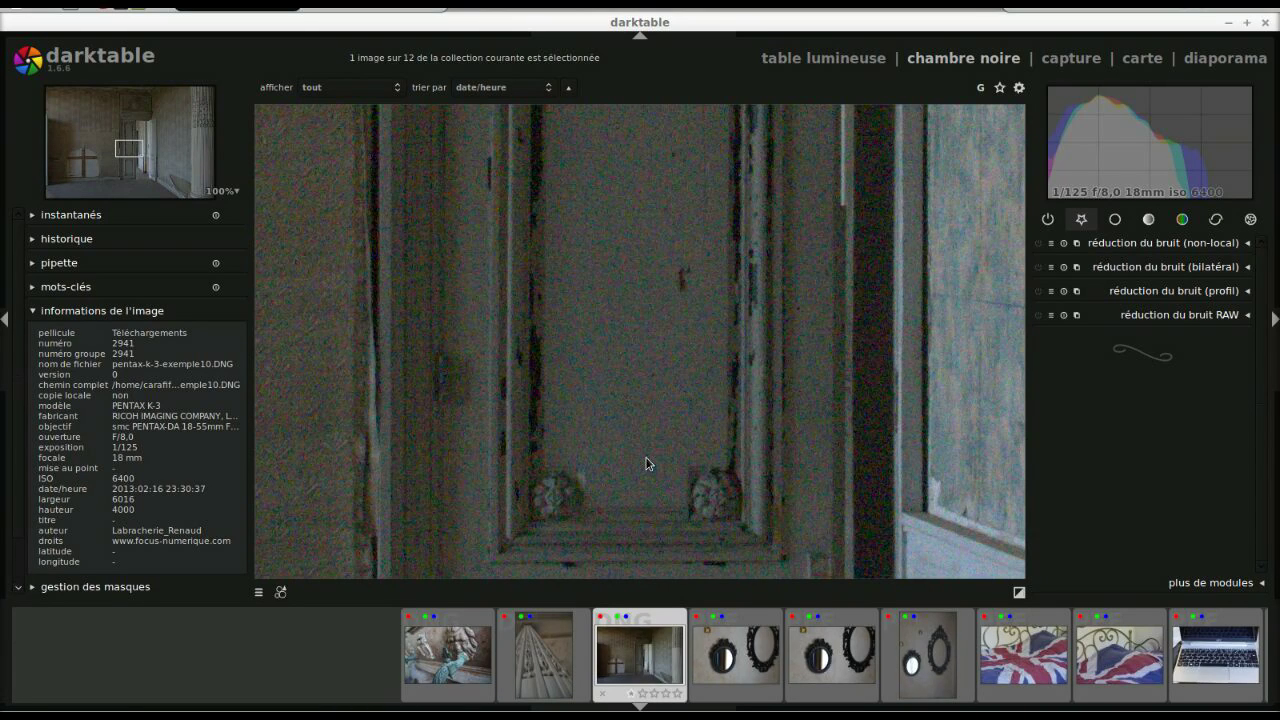
left_click_drag(749, 372, 617, 366)
left_click_drag(723, 322, 720, 352)
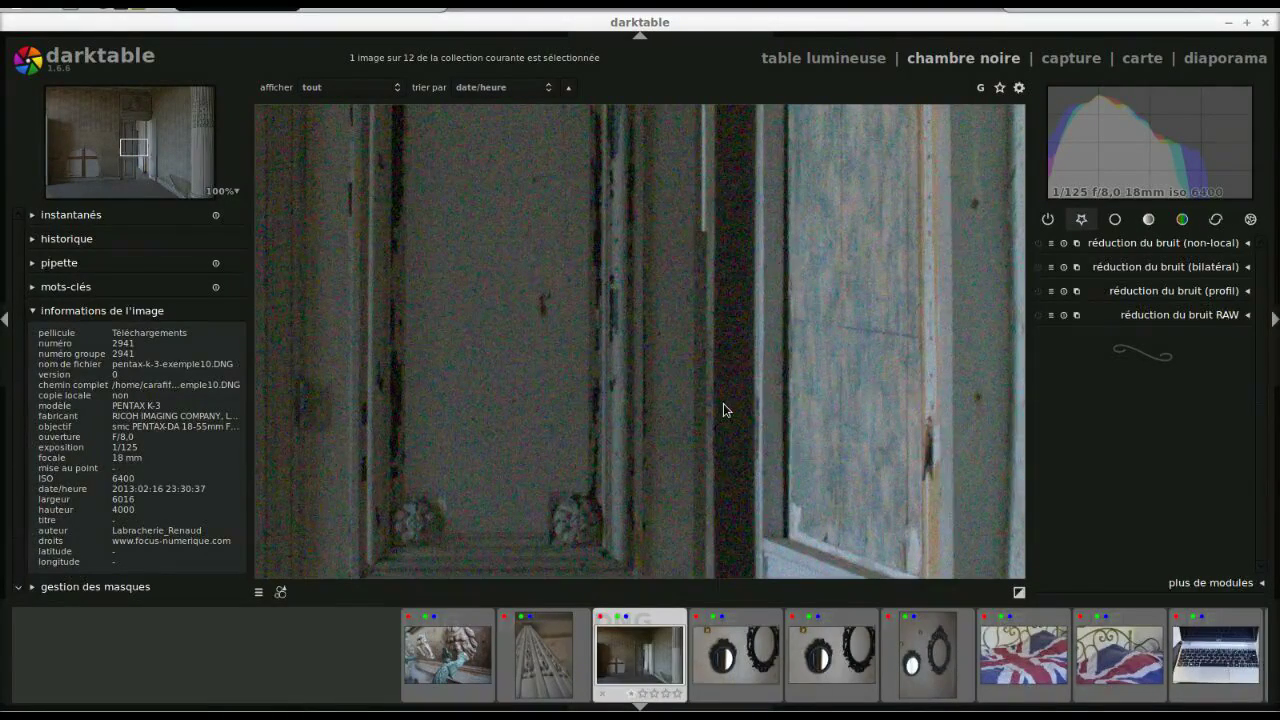
Step: Examine the room photo's noise at 100%, from the doorway's lower panels and bright door leaf back to the dark wall
left_click_drag(737, 457, 717, 323)
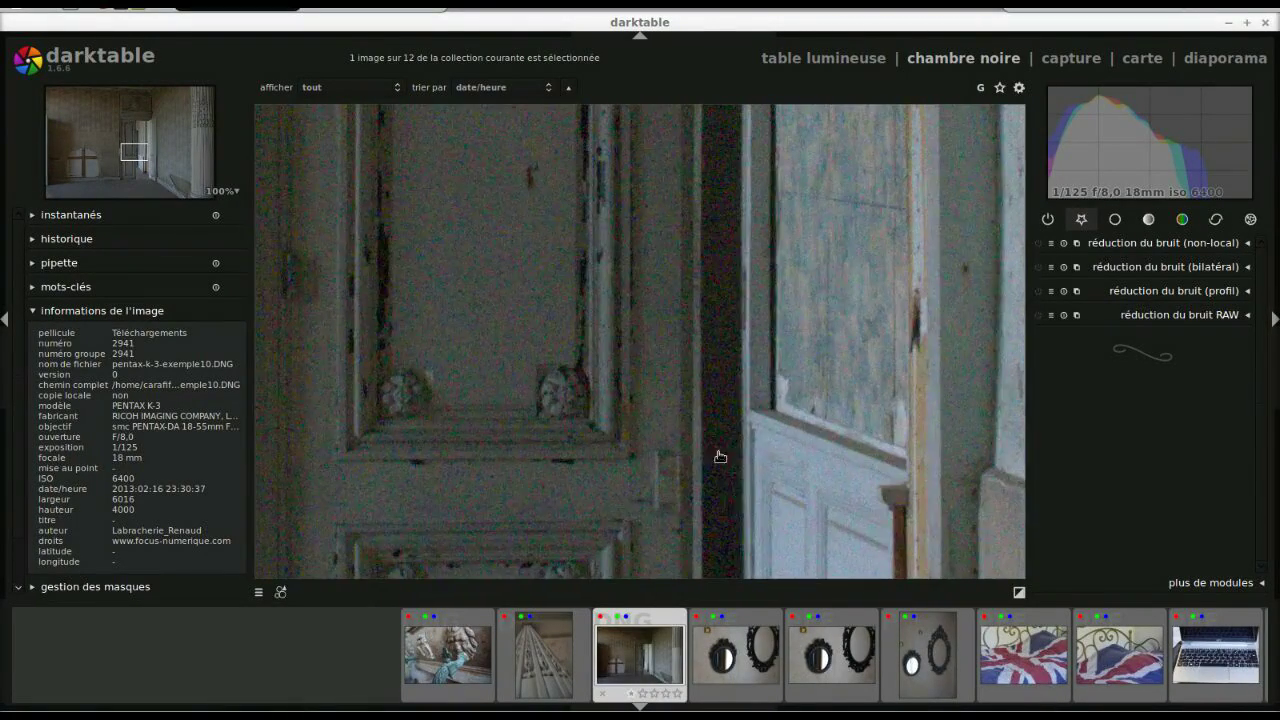
left_click_drag(727, 491, 700, 346)
left_click_drag(797, 471, 750, 367)
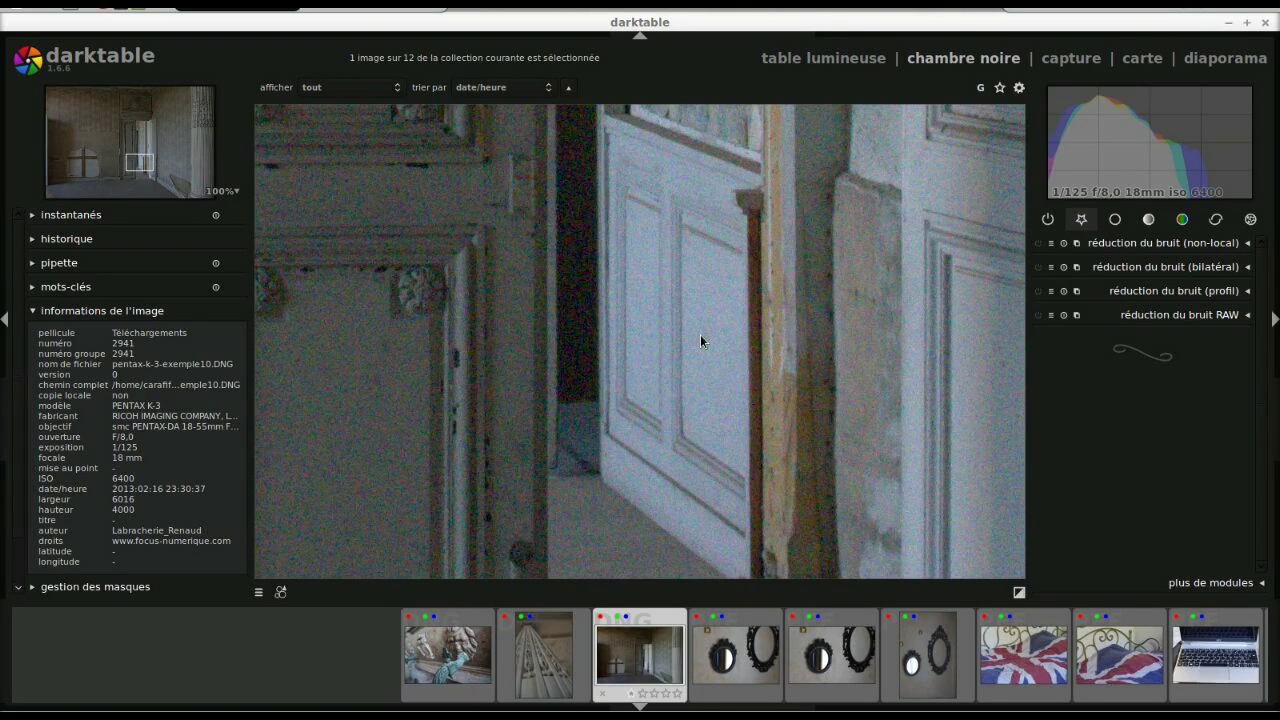
left_click_drag(700, 334, 592, 316)
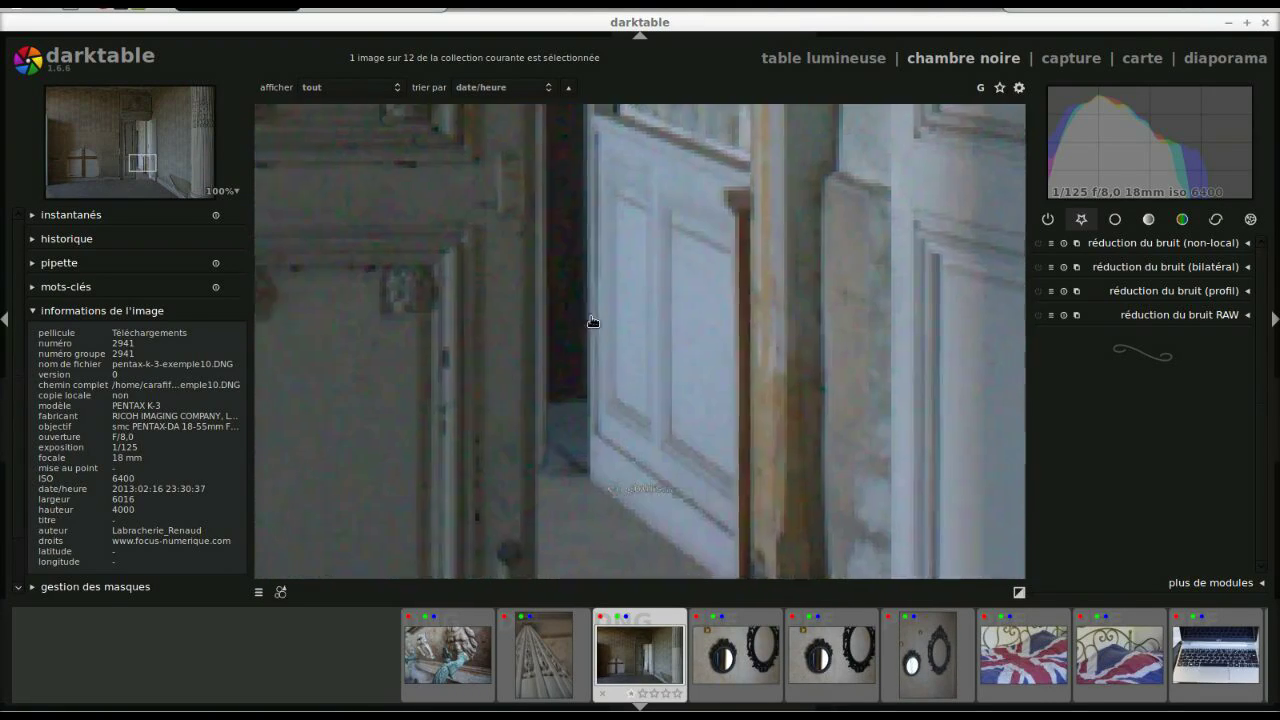
left_click_drag(839, 323, 837, 457)
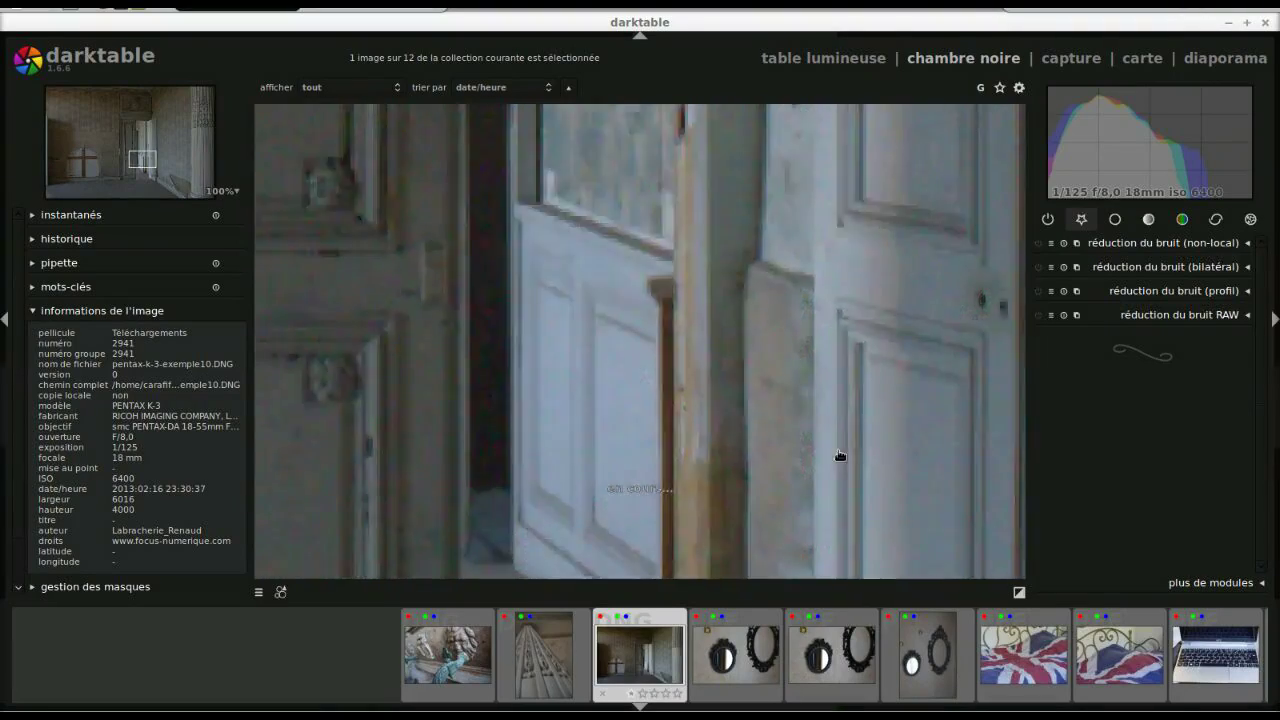
left_click_drag(839, 118, 839, 249)
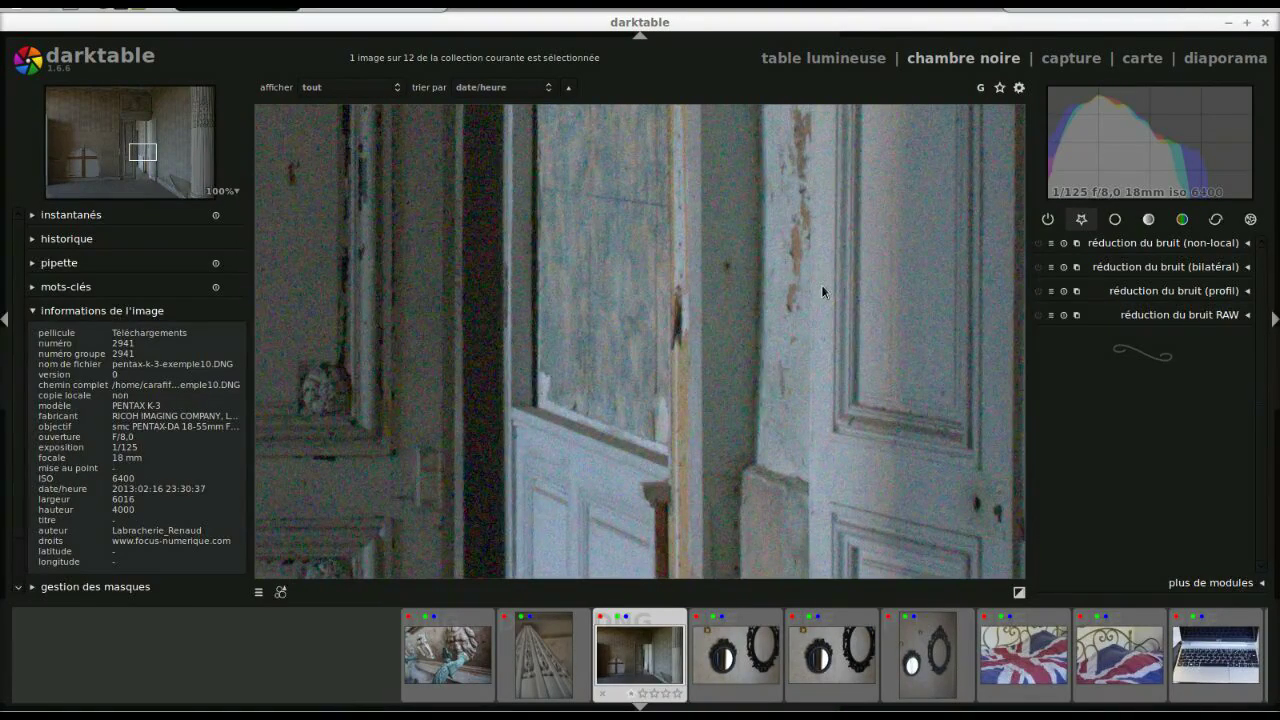
left_click_drag(826, 220, 826, 390)
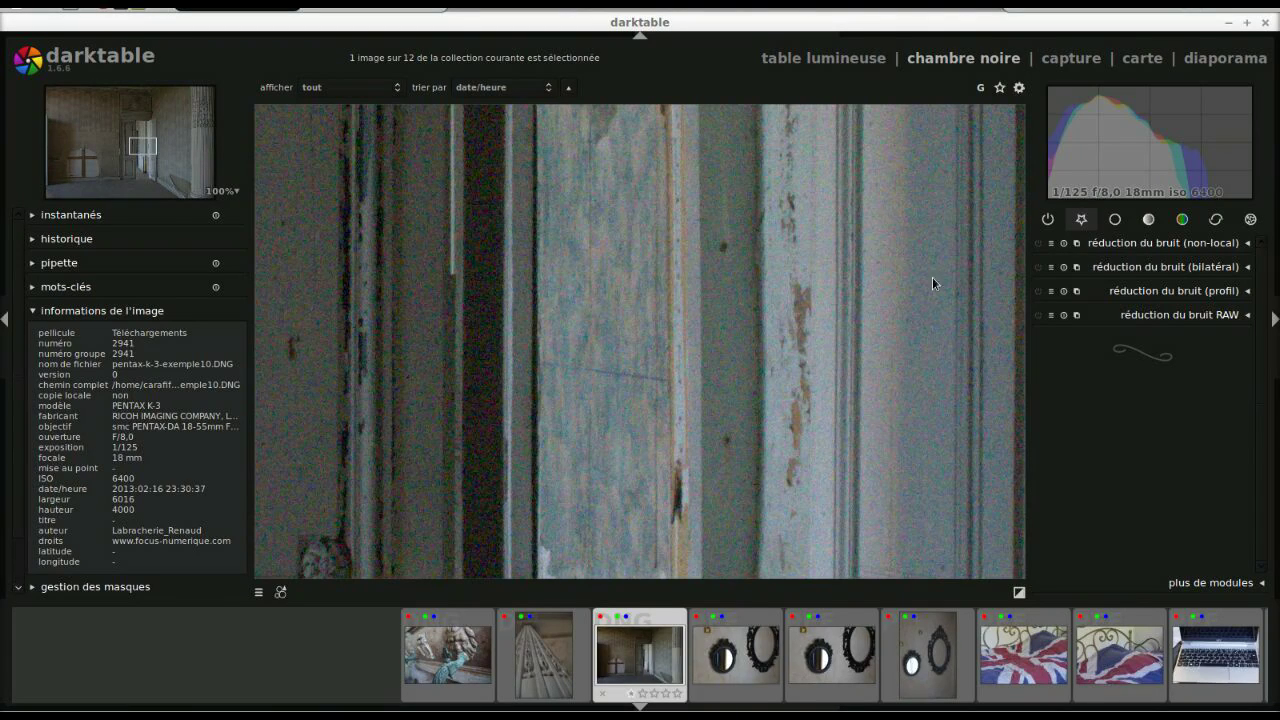
left_click_drag(633, 348, 877, 291)
left_click_drag(634, 309, 777, 306)
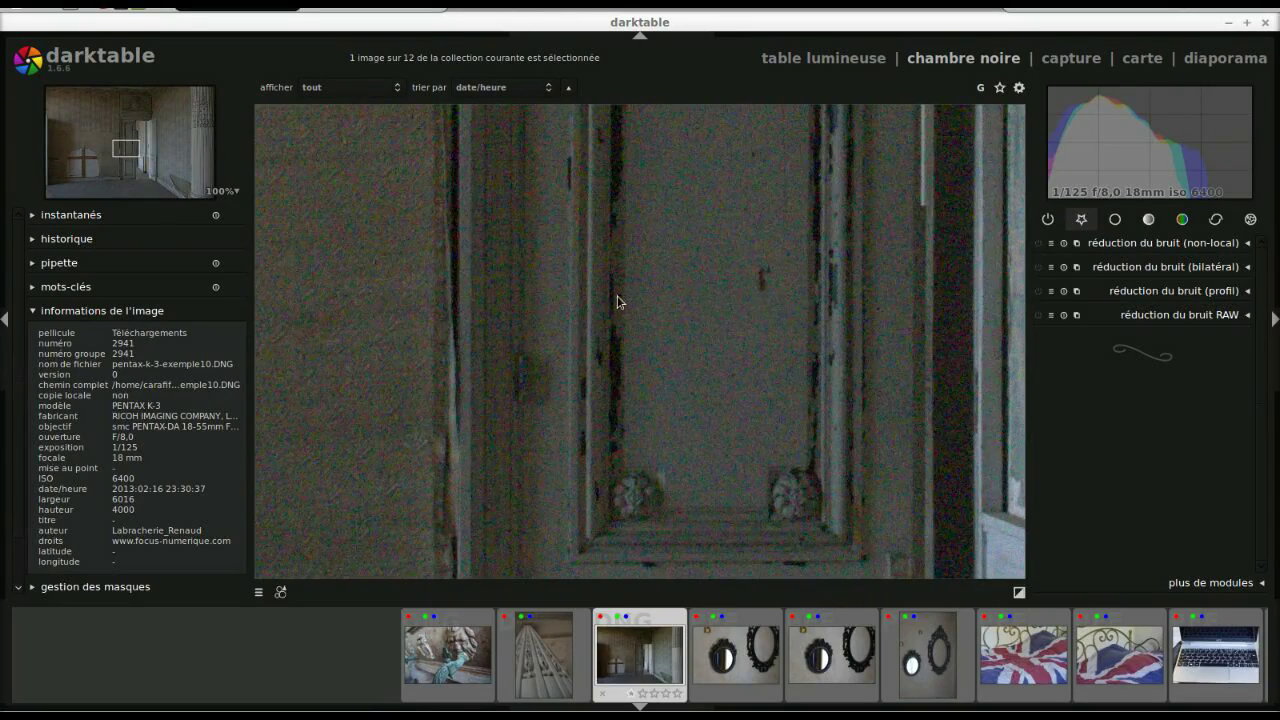
left_click_drag(646, 306, 775, 302)
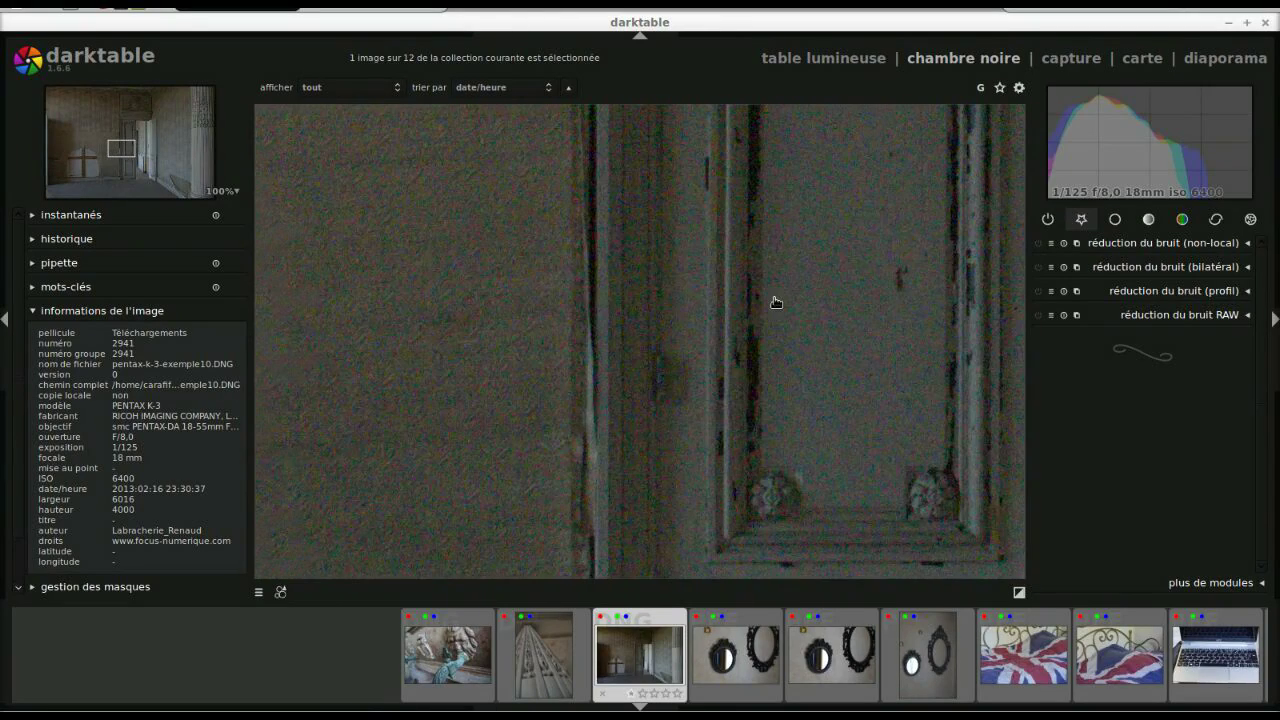
Step: Enlarge the room photo to 200% and examine the noise from the dark door panel across to the door frame
left_click(238, 198)
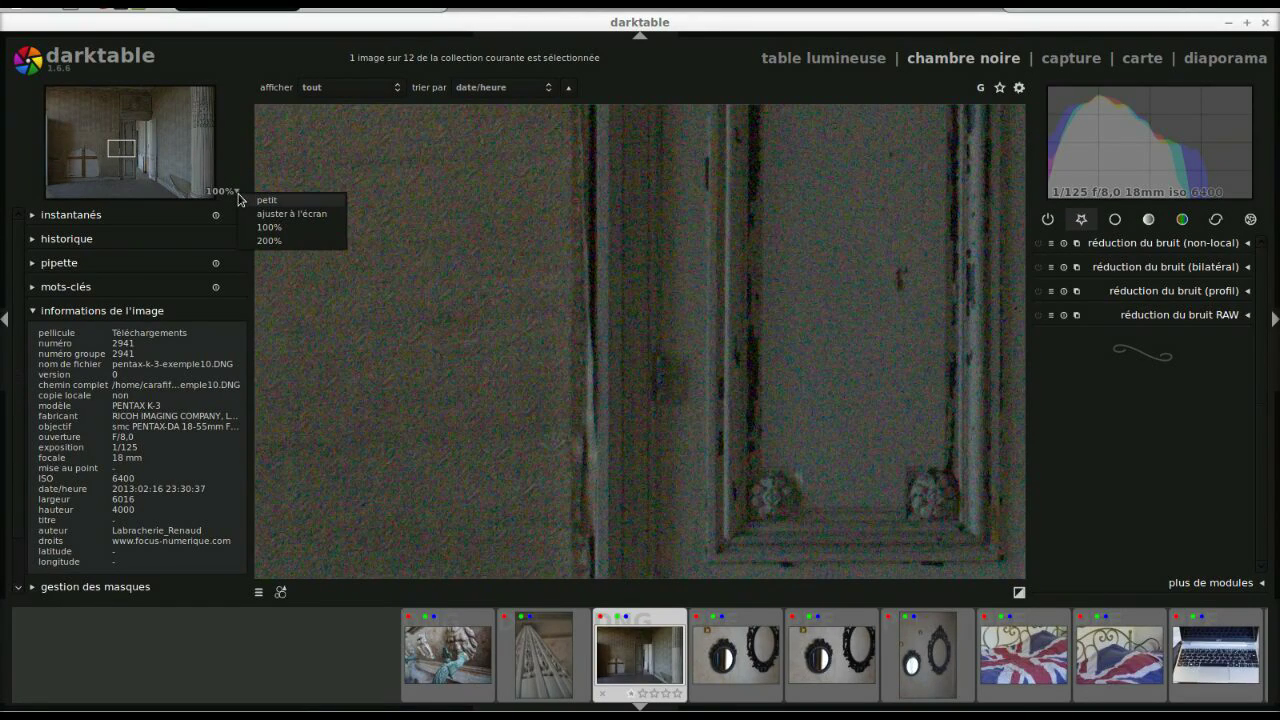
left_click(303, 243)
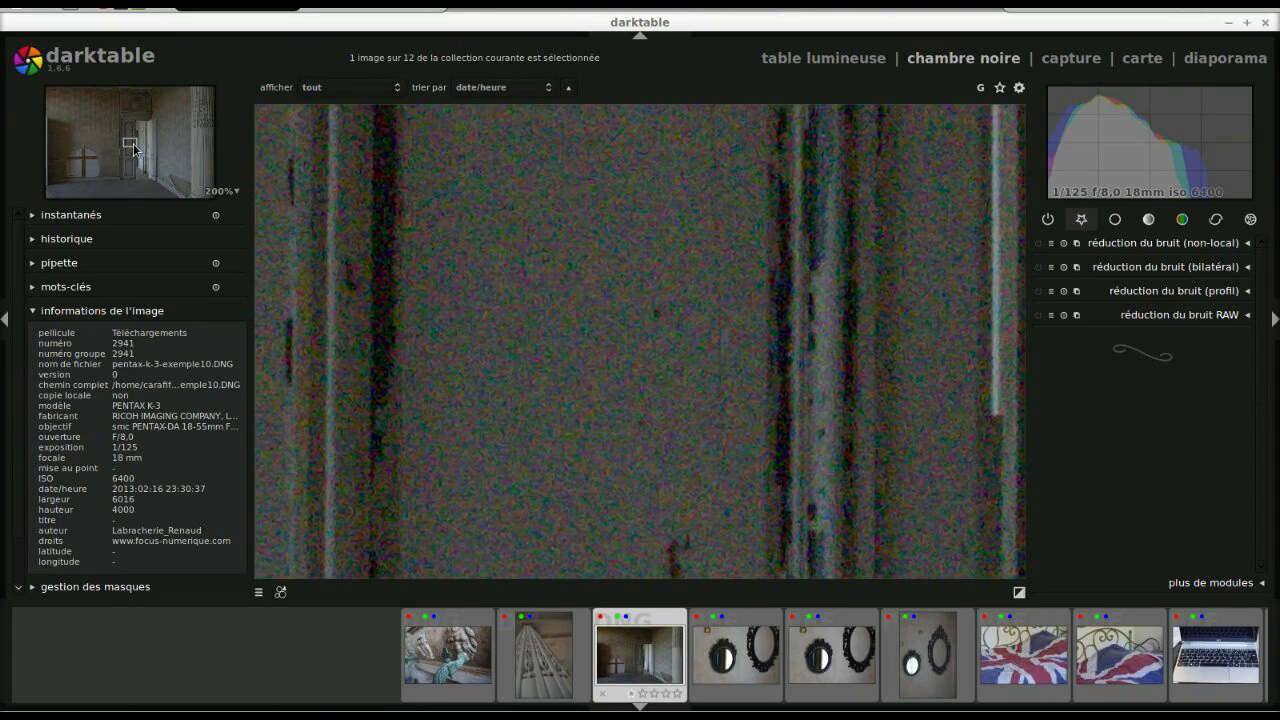
left_click_drag(440, 300, 500, 329)
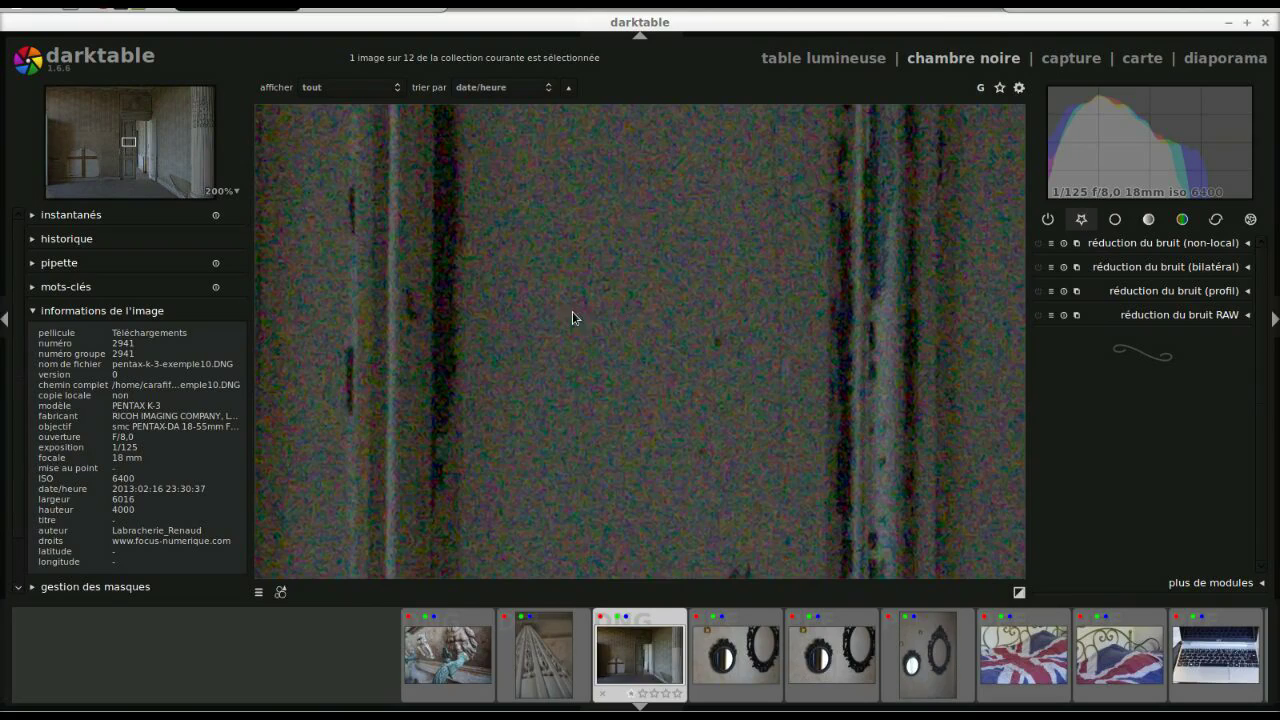
left_click_drag(572, 314, 860, 314)
left_click_drag(546, 326, 671, 326)
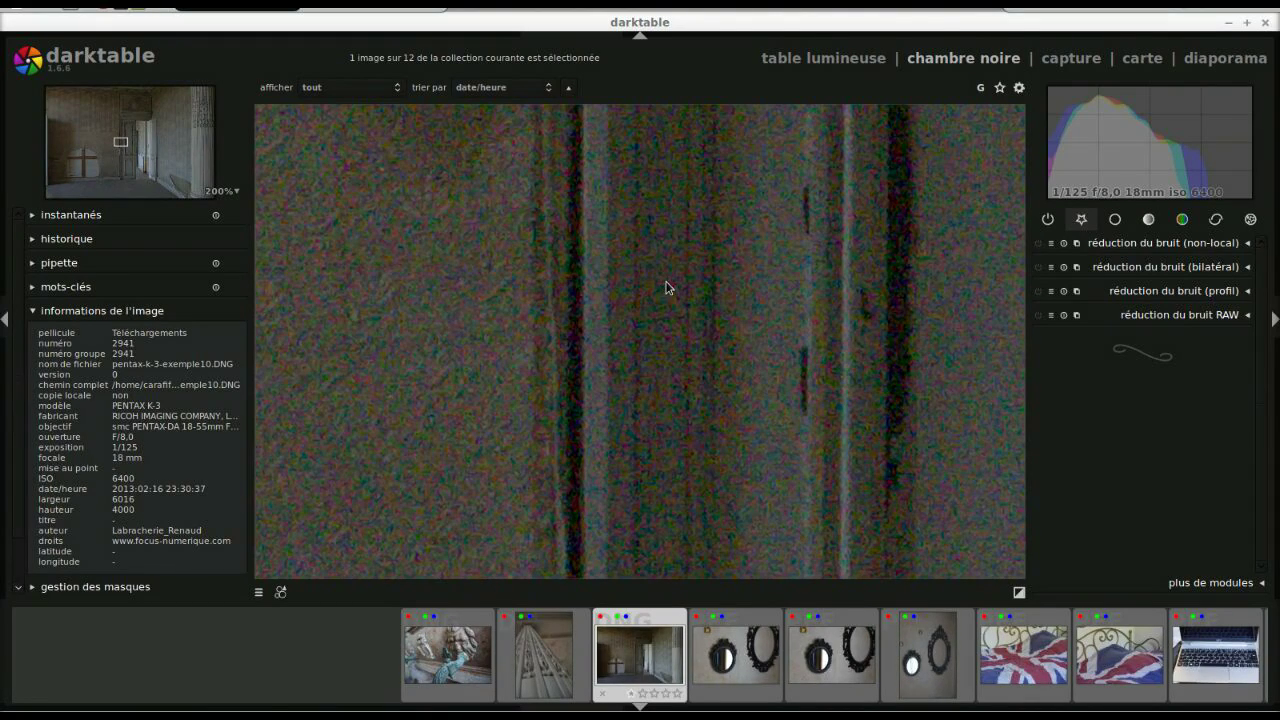
Step: Examine the noise at 200% on the plain wall between the door and the arched window shape
left_click(114, 139)
left_click_drag(111, 143, 101, 138)
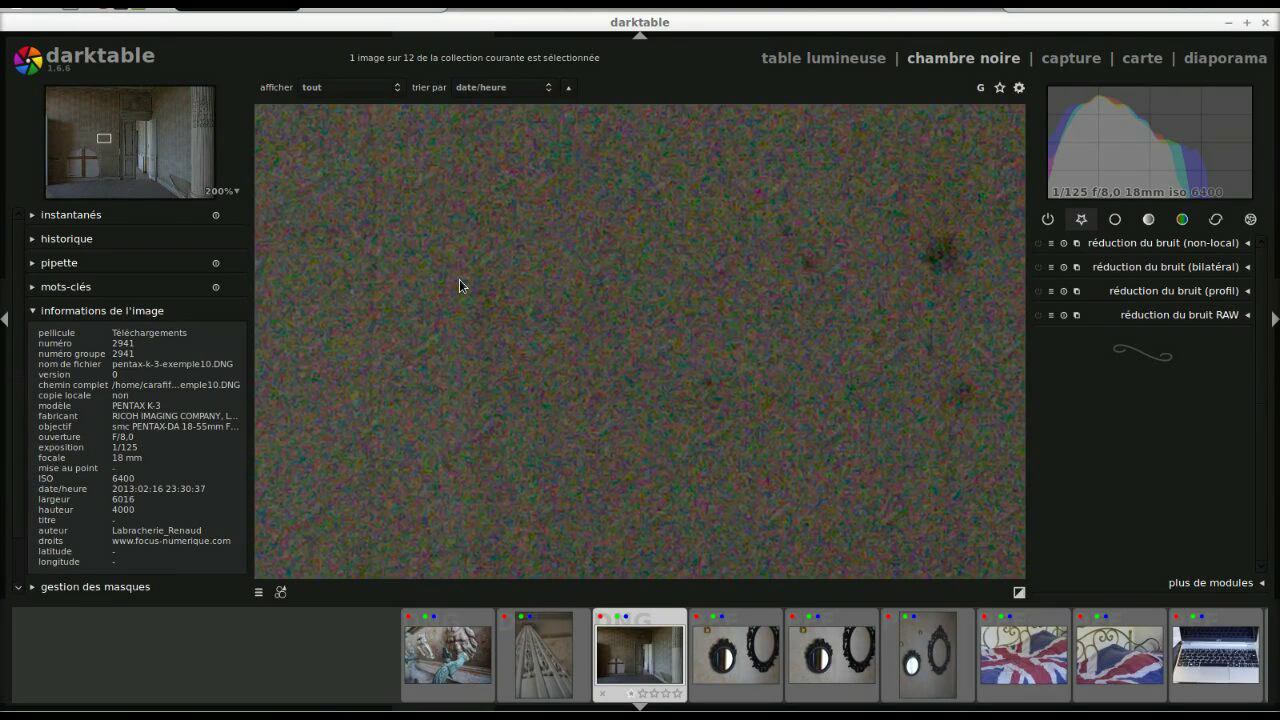
left_click_drag(459, 281, 525, 324)
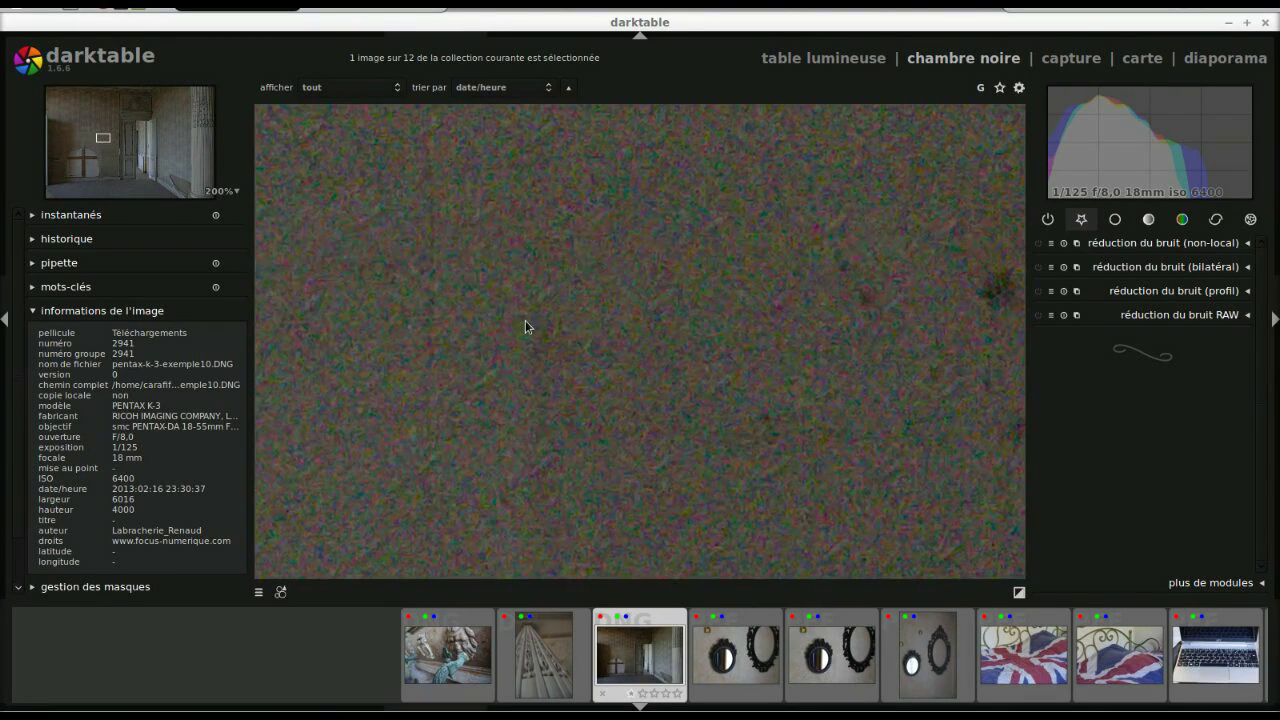
left_click_drag(403, 331, 621, 330)
left_click_drag(494, 329, 674, 334)
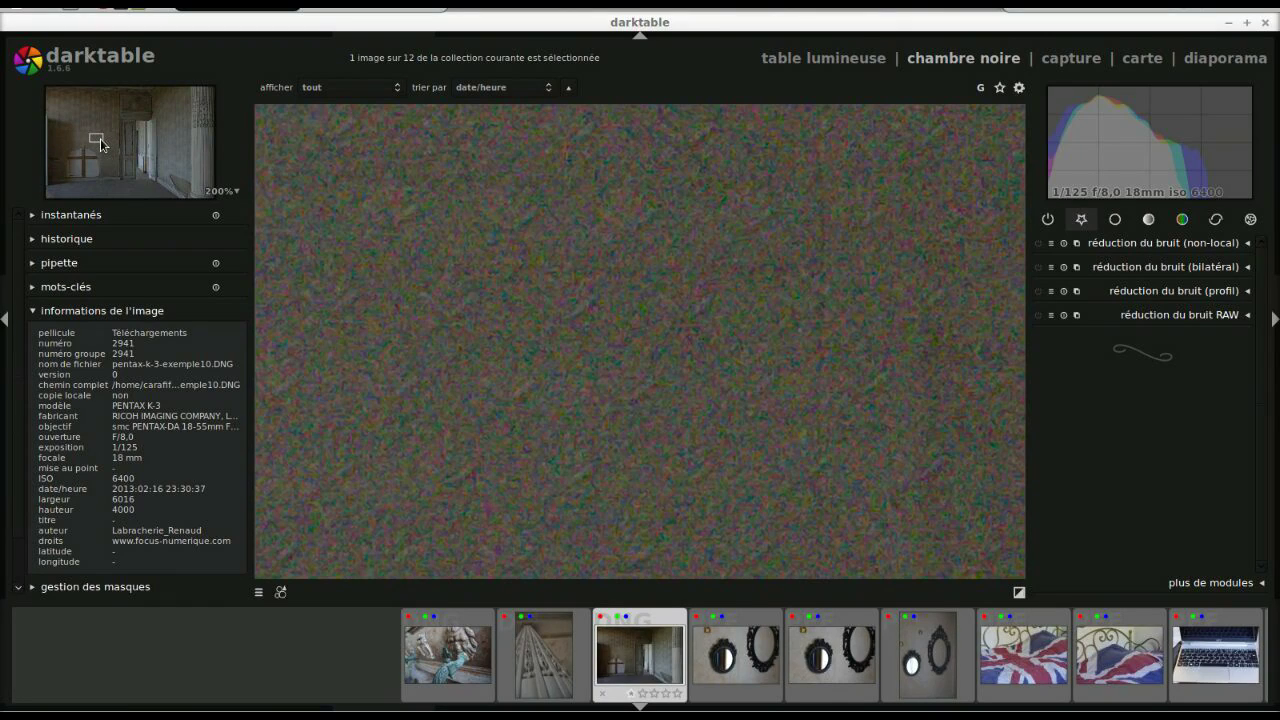
left_click_drag(97, 144, 75, 140)
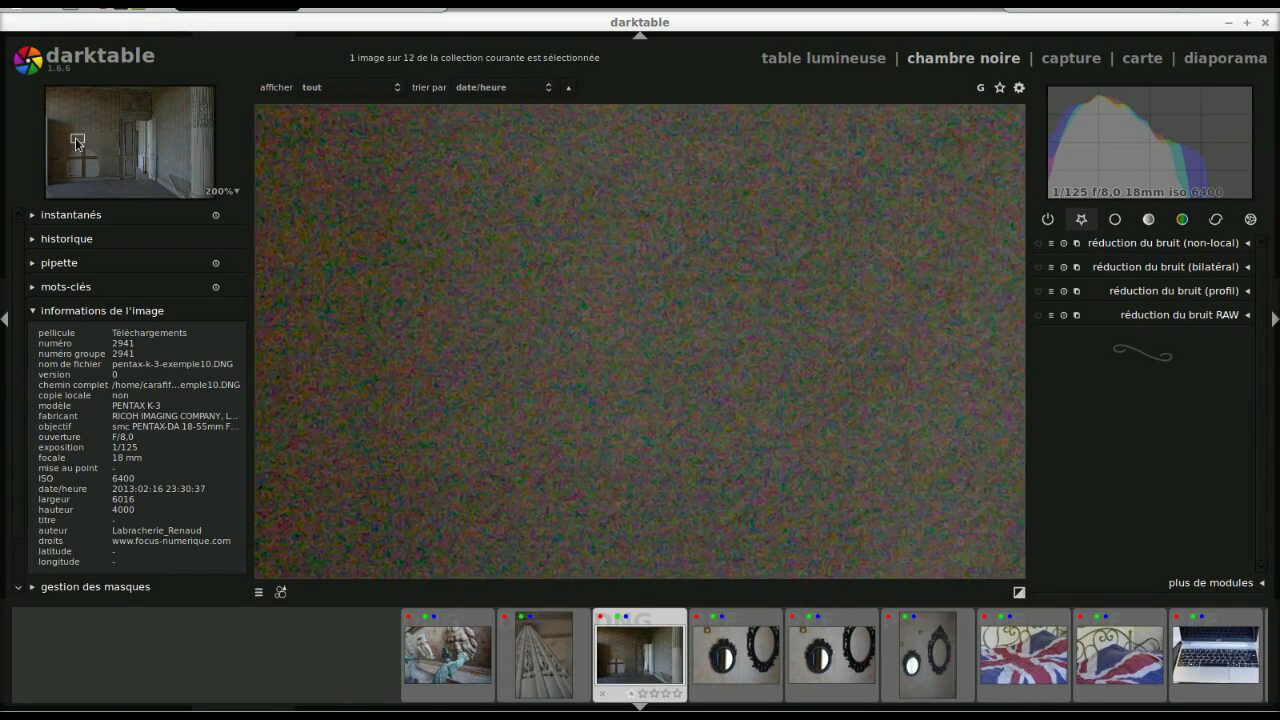
left_click_drag(75, 143, 75, 145)
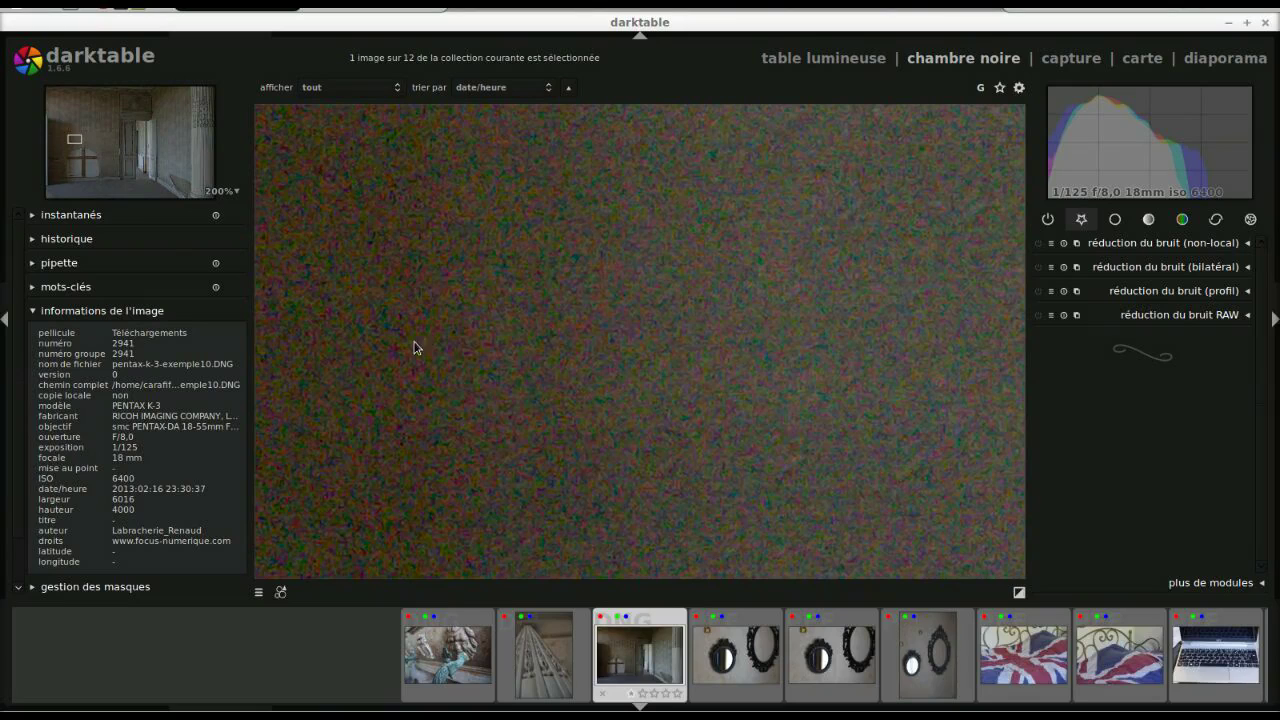
Step: Compare the noise in the wall's shadowed area with that in the lighter part beside it at 200%
left_click_drag(394, 345, 525, 352)
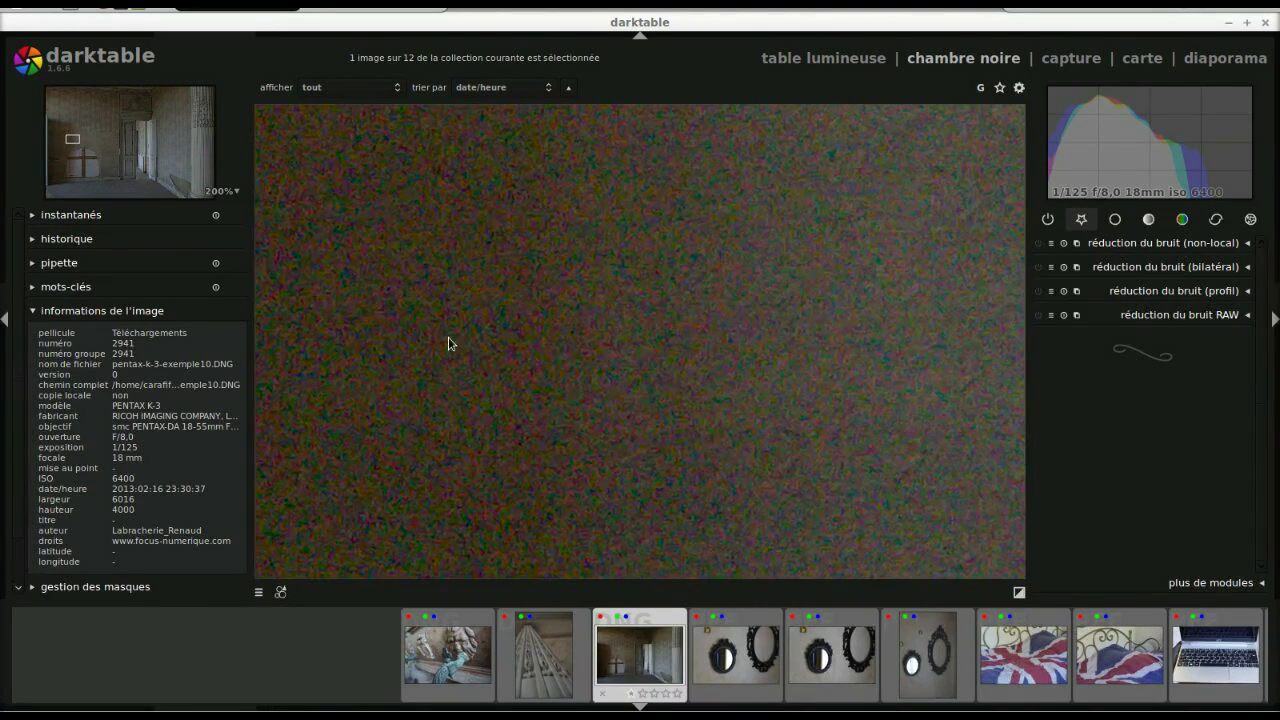
left_click_drag(446, 343, 563, 335)
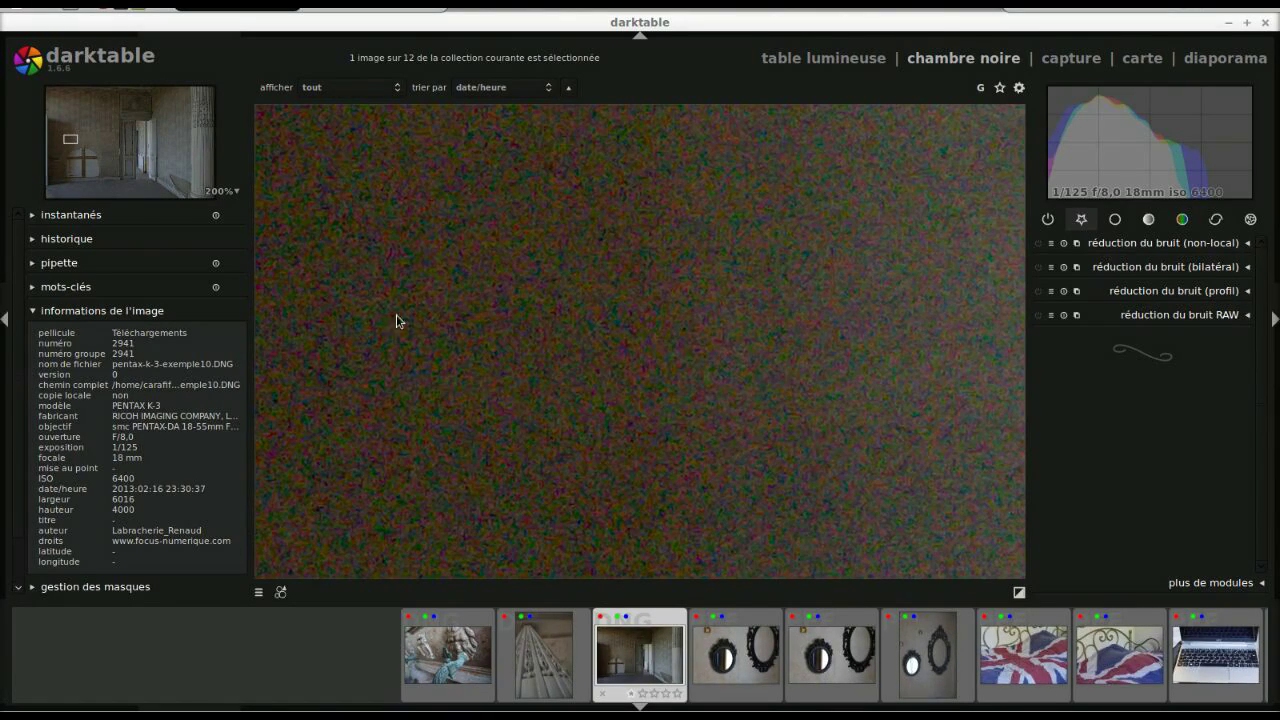
left_click_drag(341, 337, 626, 343)
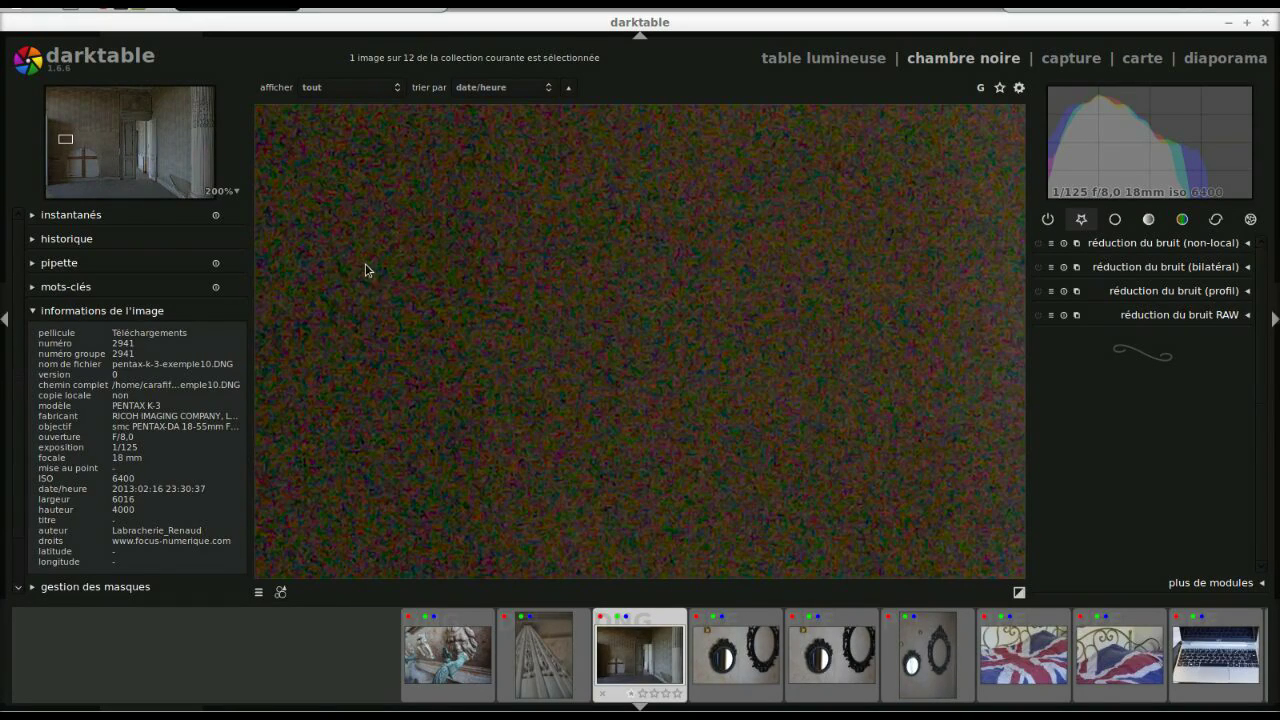
left_click_drag(877, 354, 449, 349)
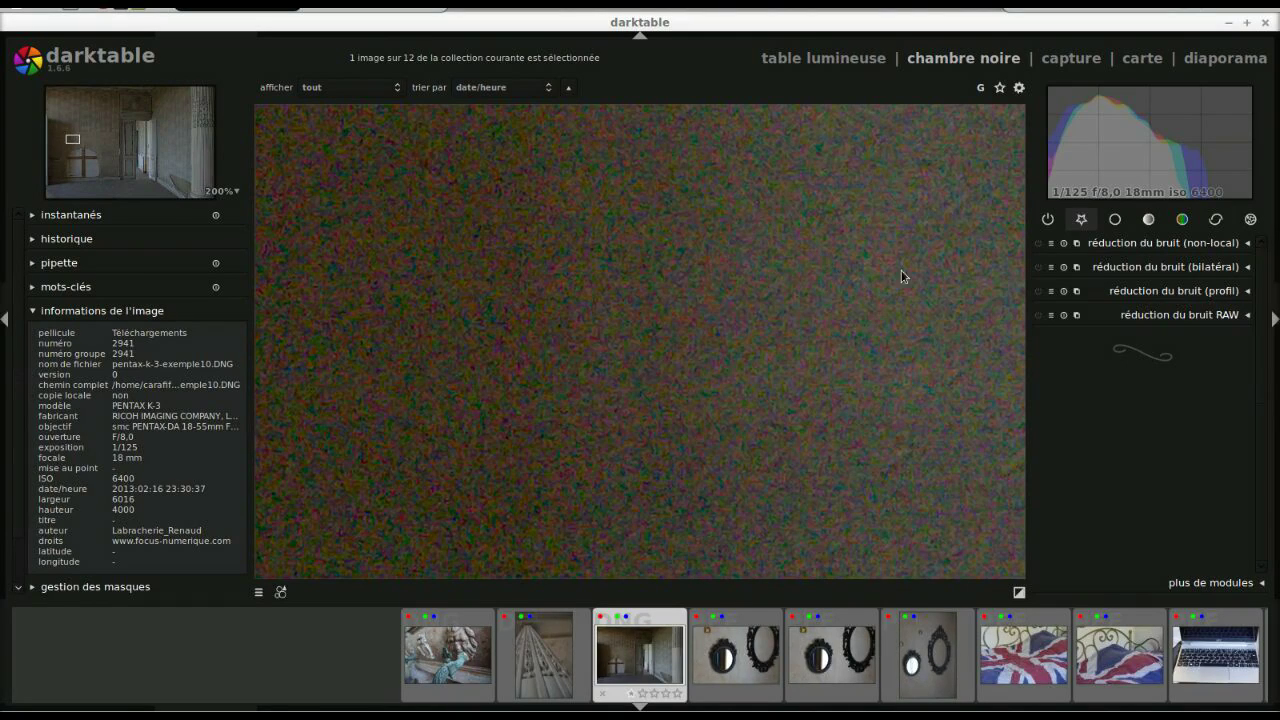
left_click_drag(486, 323, 779, 320)
left_click_drag(561, 319, 720, 314)
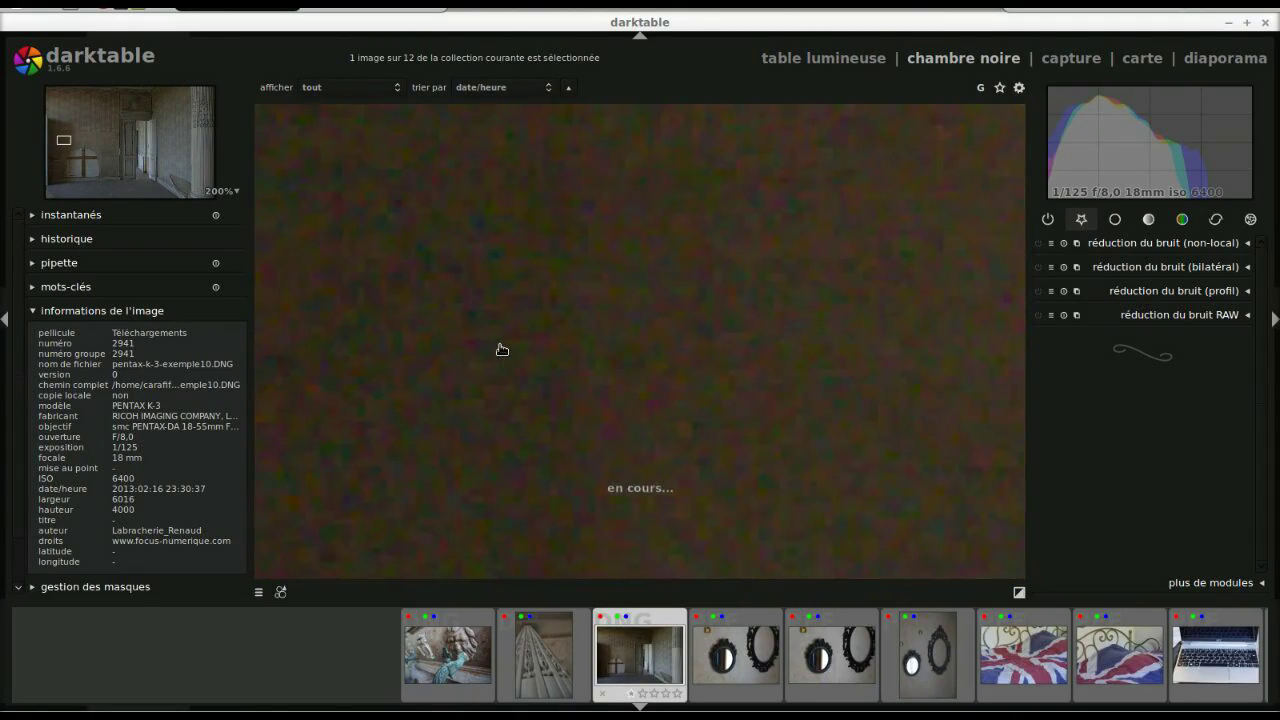
left_click_drag(846, 349, 349, 343)
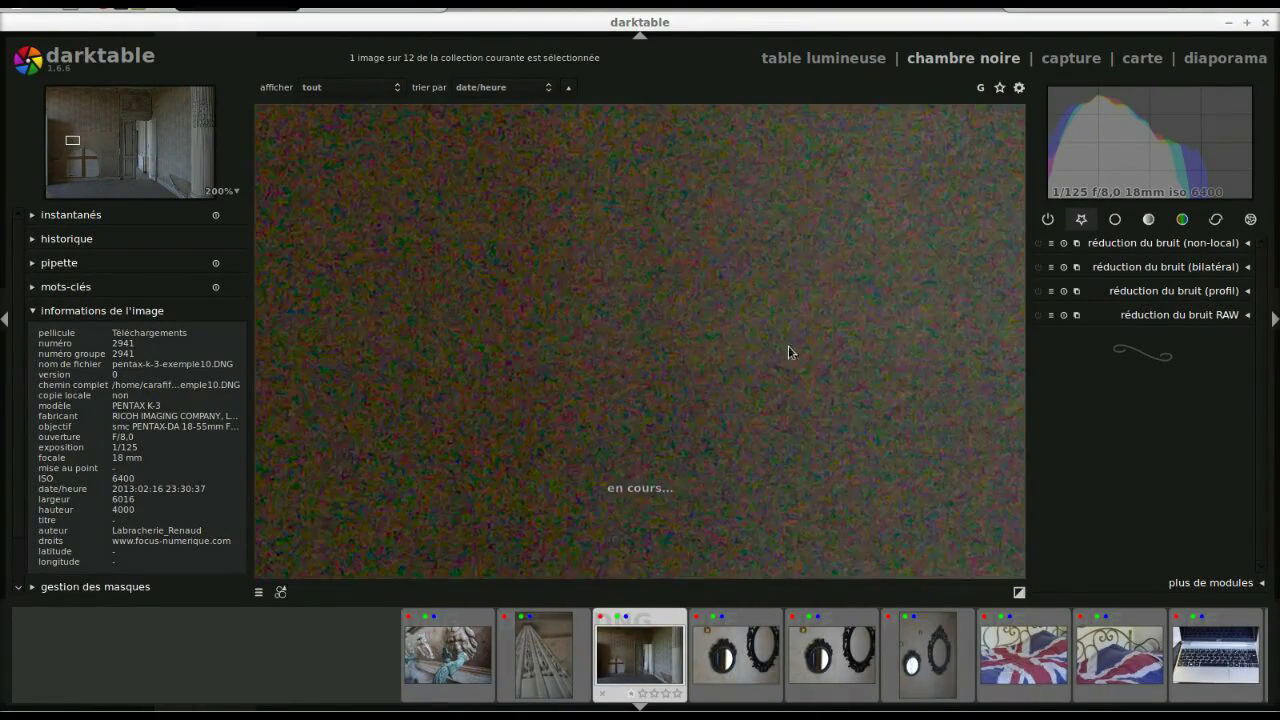
left_click_drag(789, 354, 615, 350)
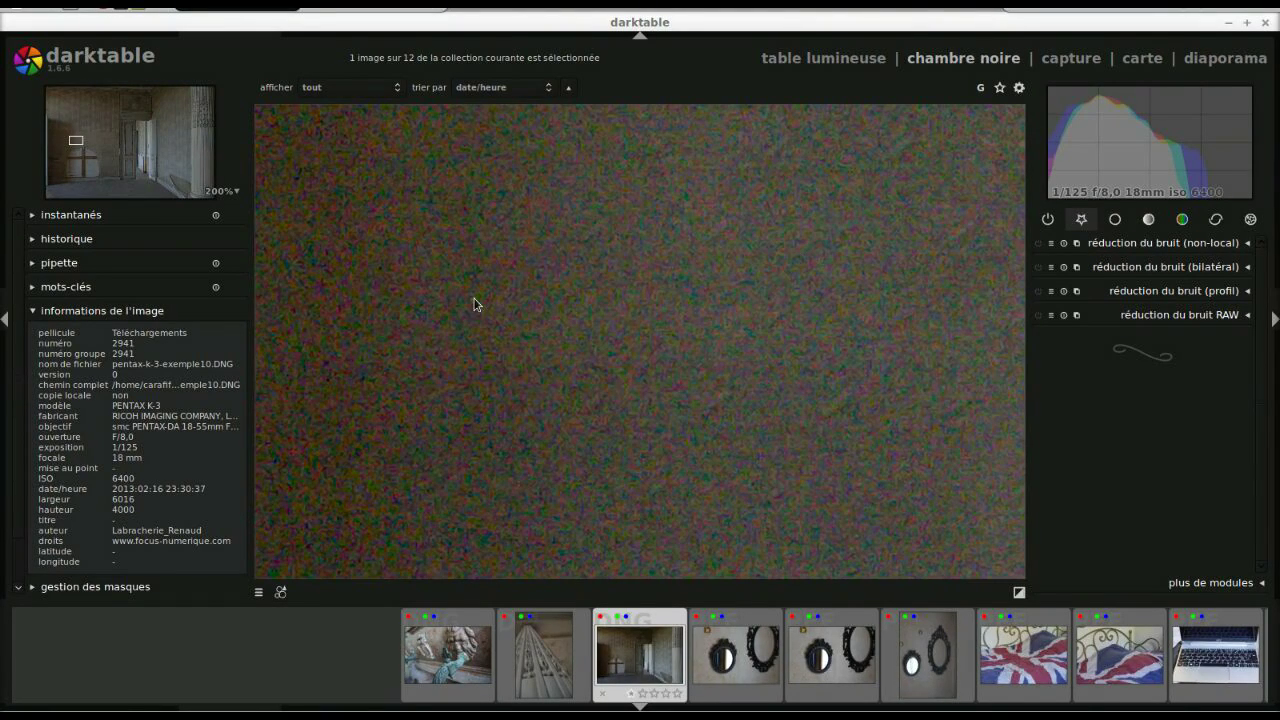
Step: Trace the noise at 200% from the lighter wall through the darkest shadow to the bright vertical edge and back
left_click_drag(474, 306, 866, 300)
left_click_drag(483, 297, 740, 294)
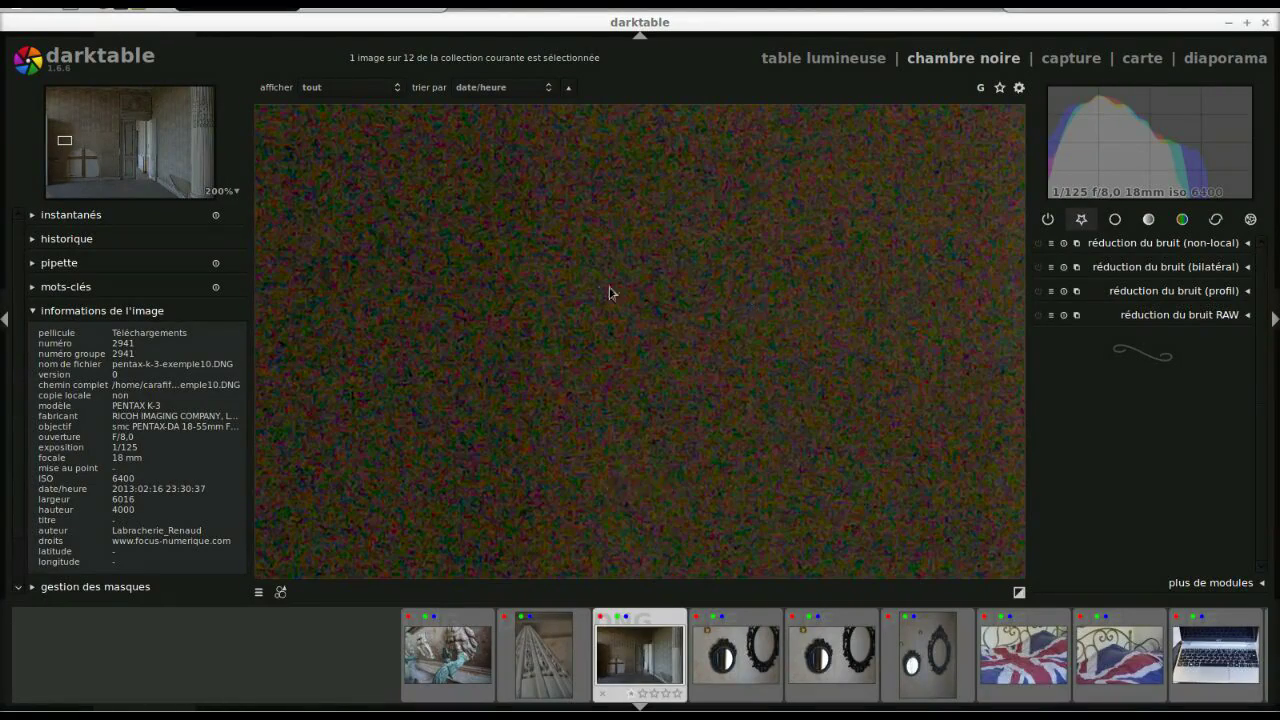
left_click_drag(517, 294, 718, 296)
left_click_drag(469, 286, 668, 285)
left_click_drag(500, 283, 694, 280)
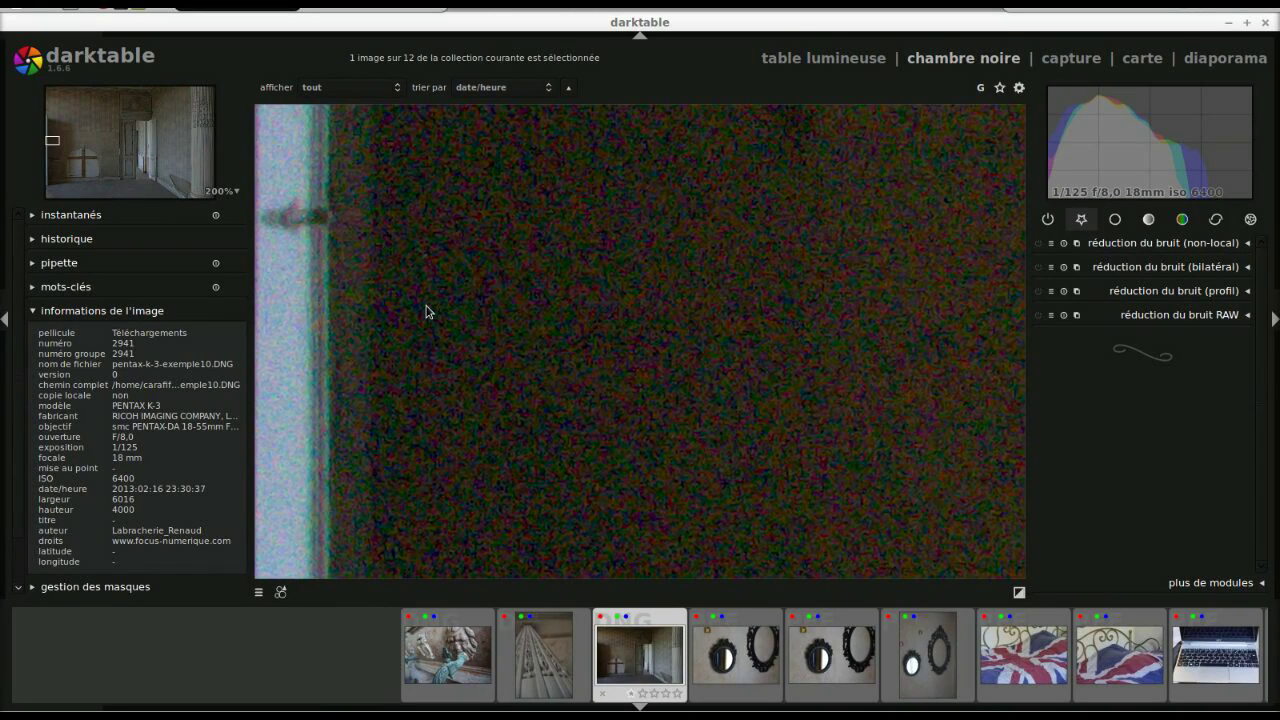
left_click_drag(694, 317, 431, 323)
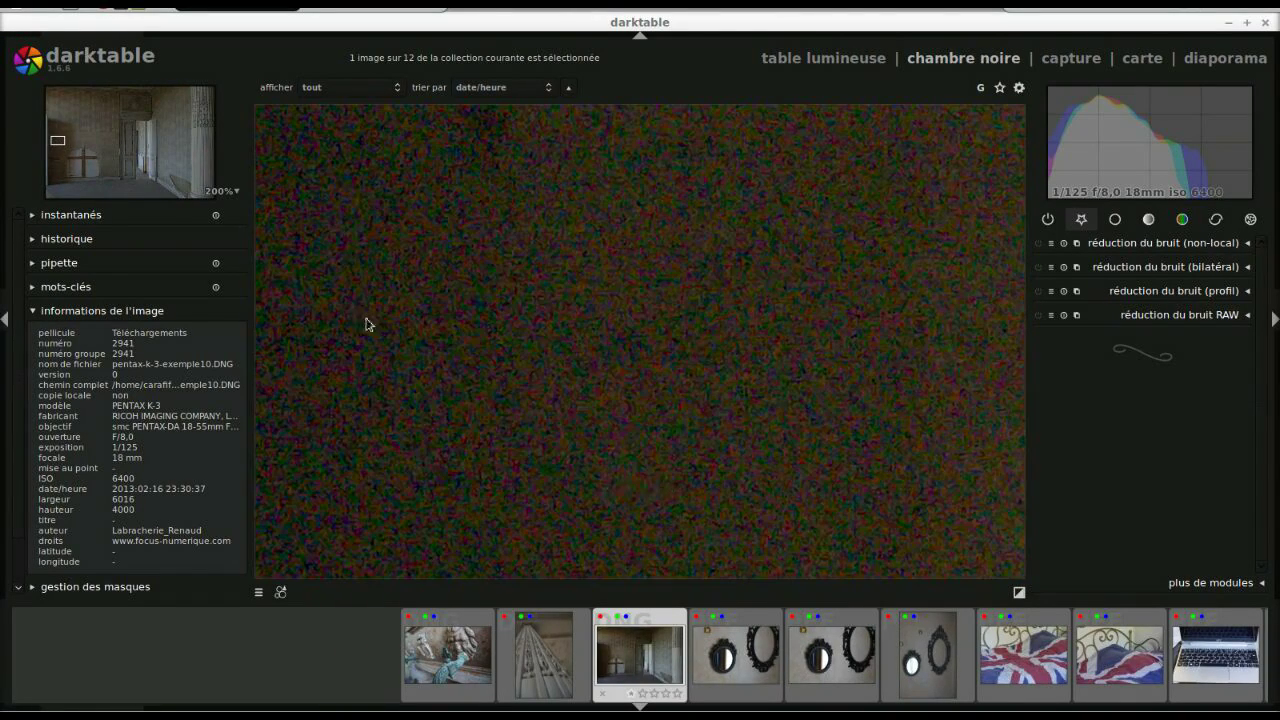
left_click_drag(946, 323, 589, 321)
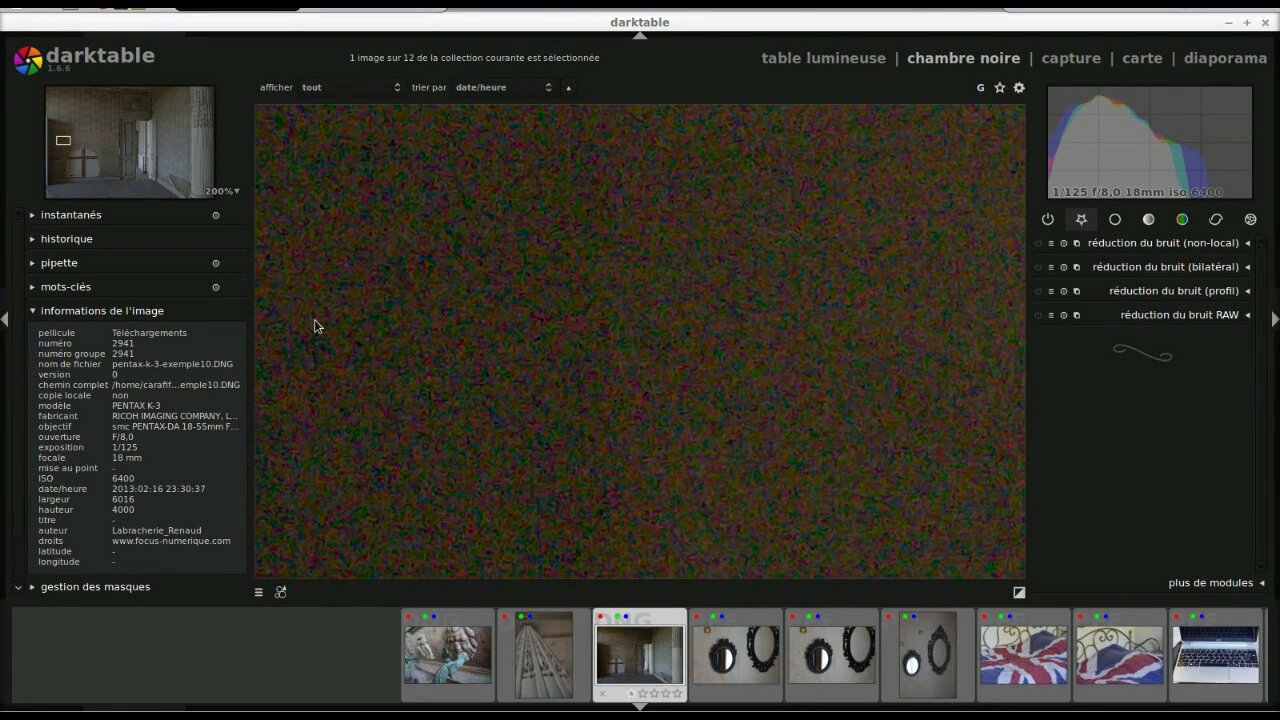
left_click_drag(337, 323, 786, 320)
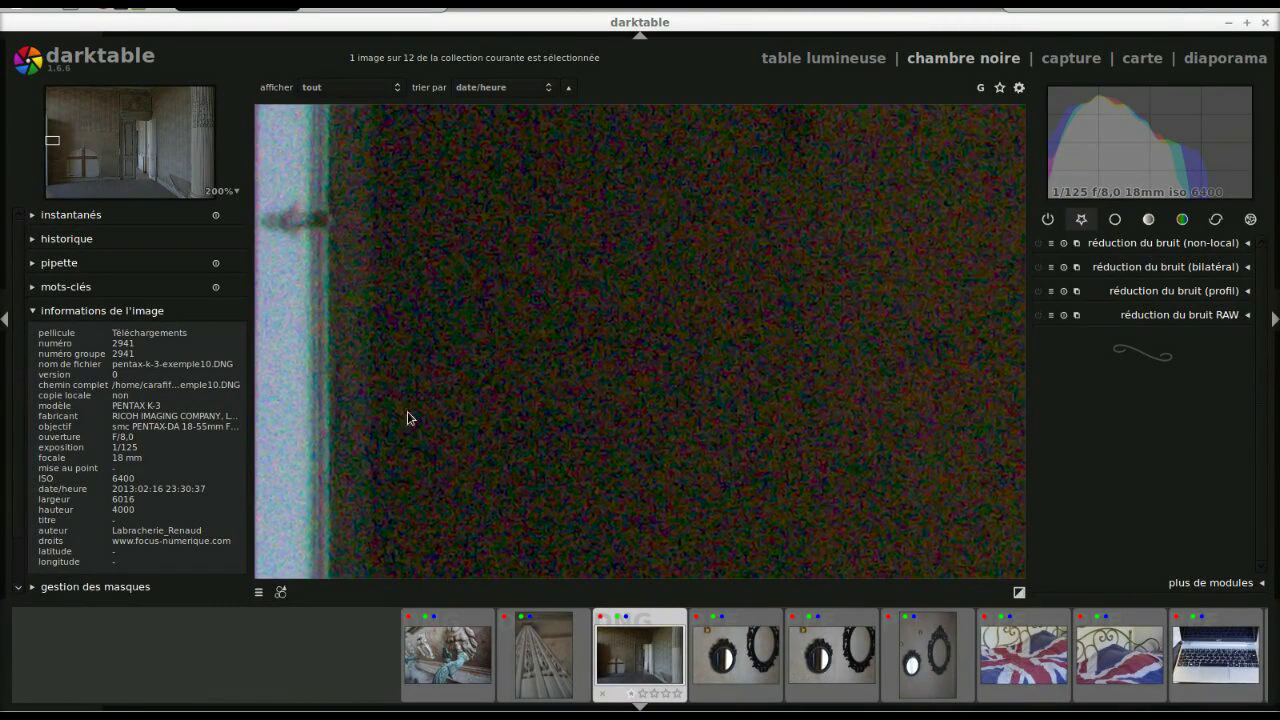
left_click_drag(776, 345, 451, 357)
left_click_drag(746, 357, 529, 349)
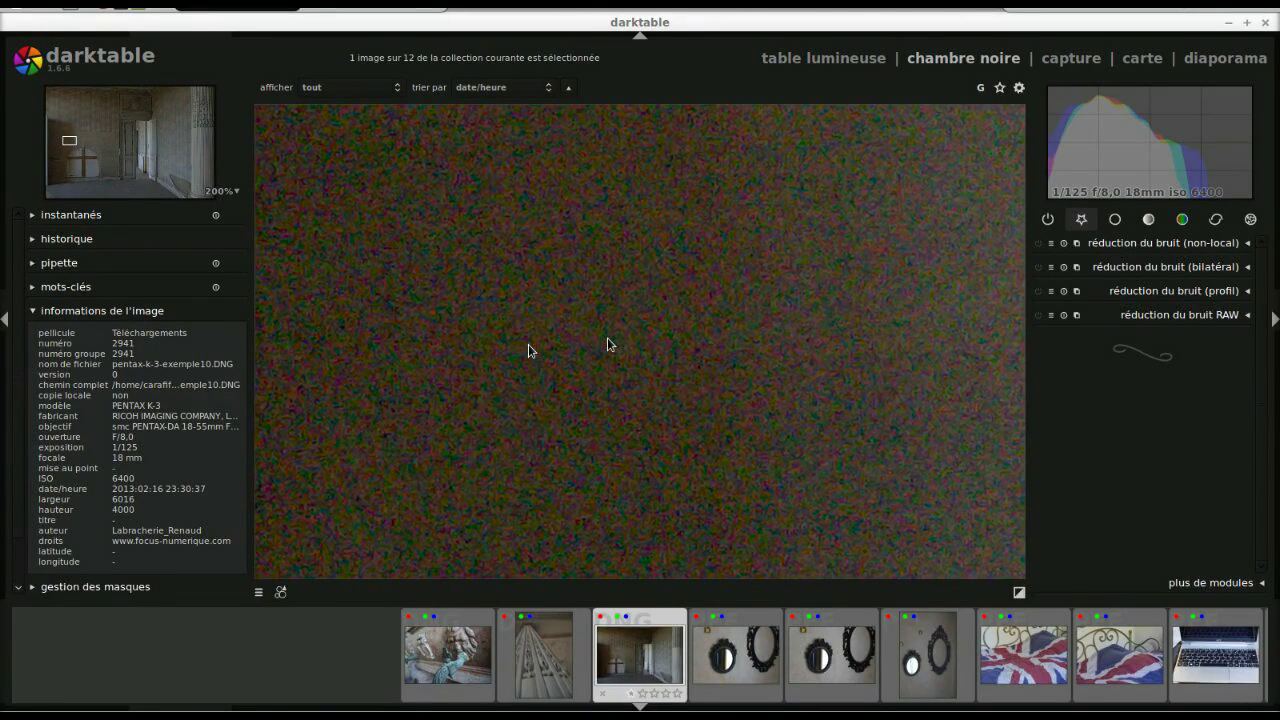
Step: Compare the room photo's noise at 32%, at 23% and in the full view, then reopen the carved column photo
scroll(623, 336, "down", 1)
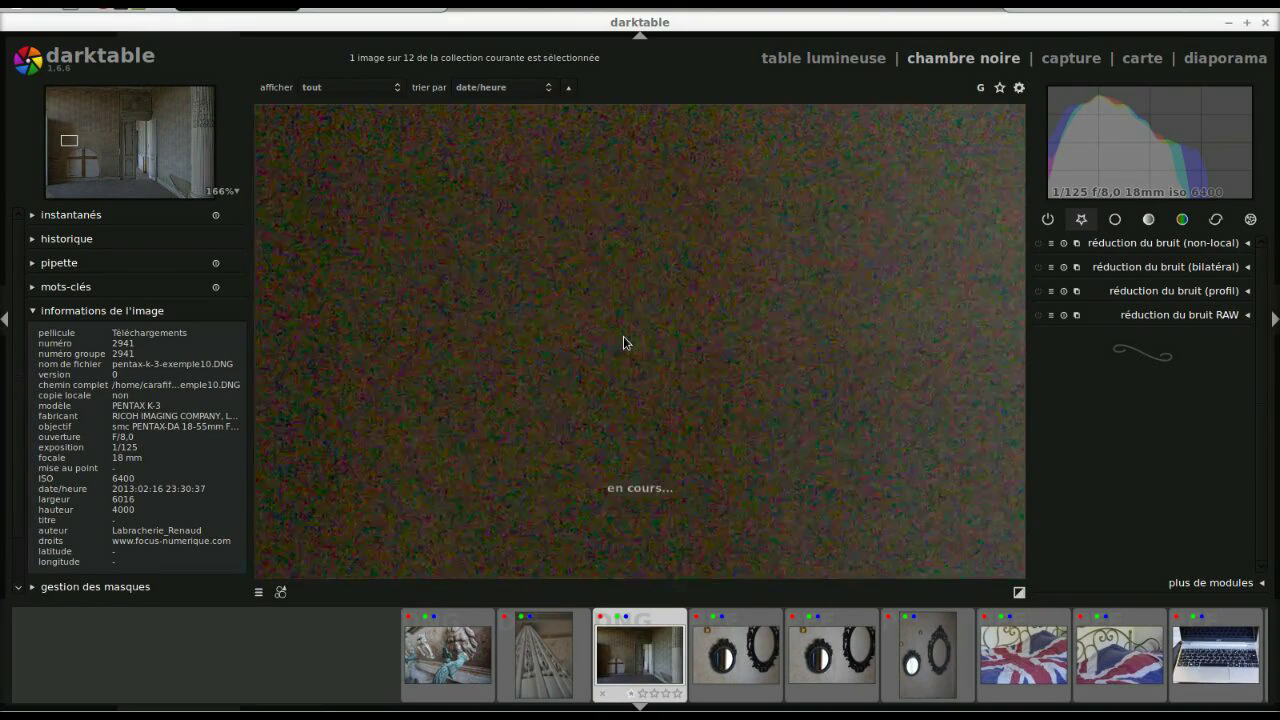
scroll(623, 337, "down", 4)
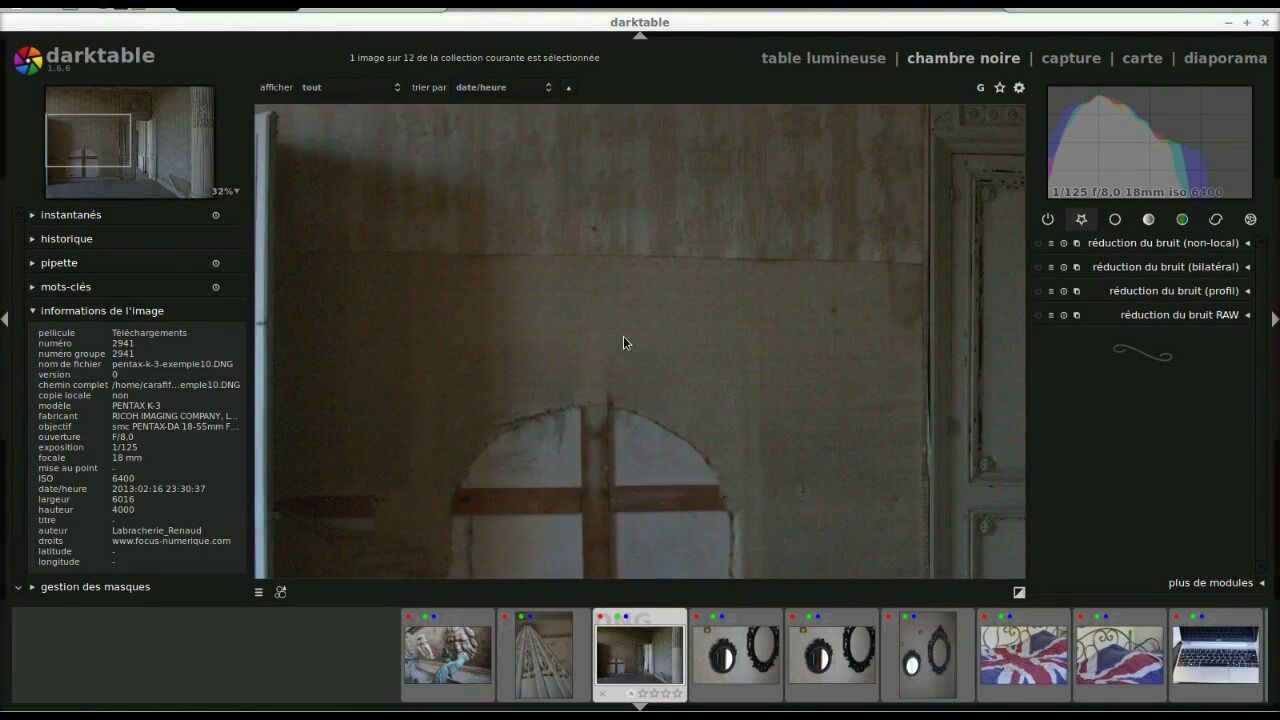
left_click_drag(623, 342, 663, 309)
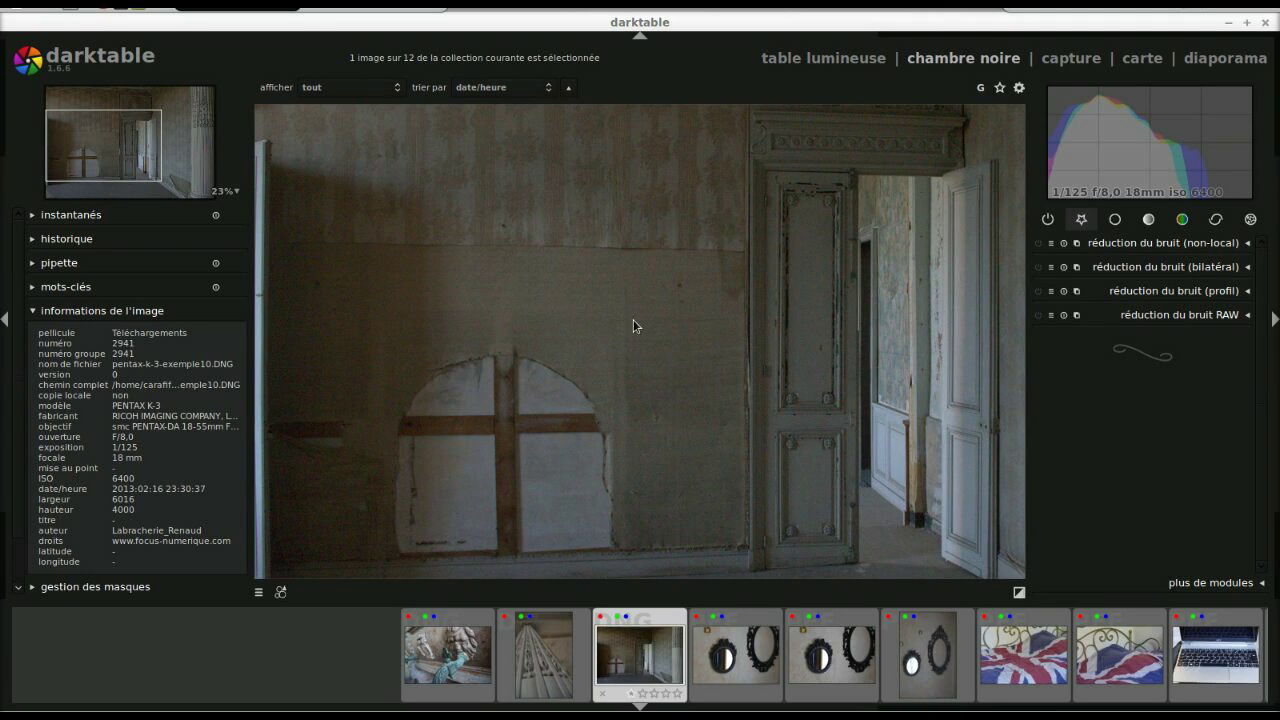
scroll(651, 408, "down", 1)
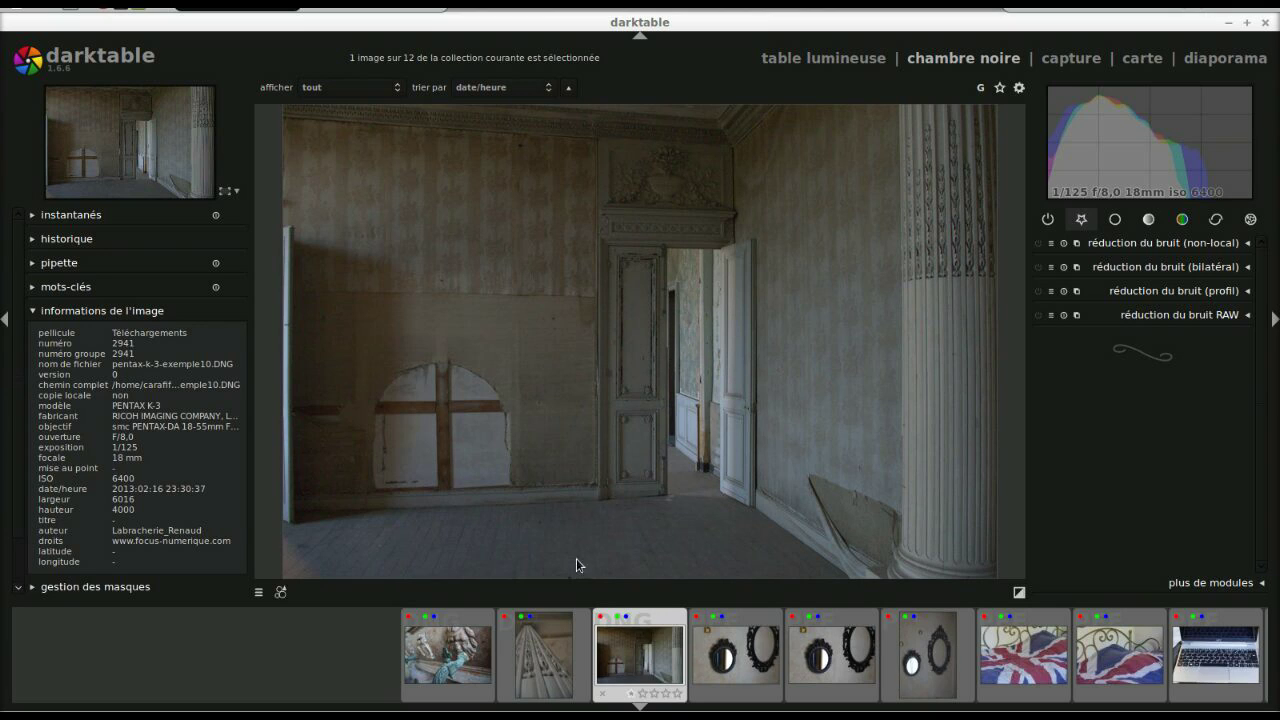
left_click(556, 655)
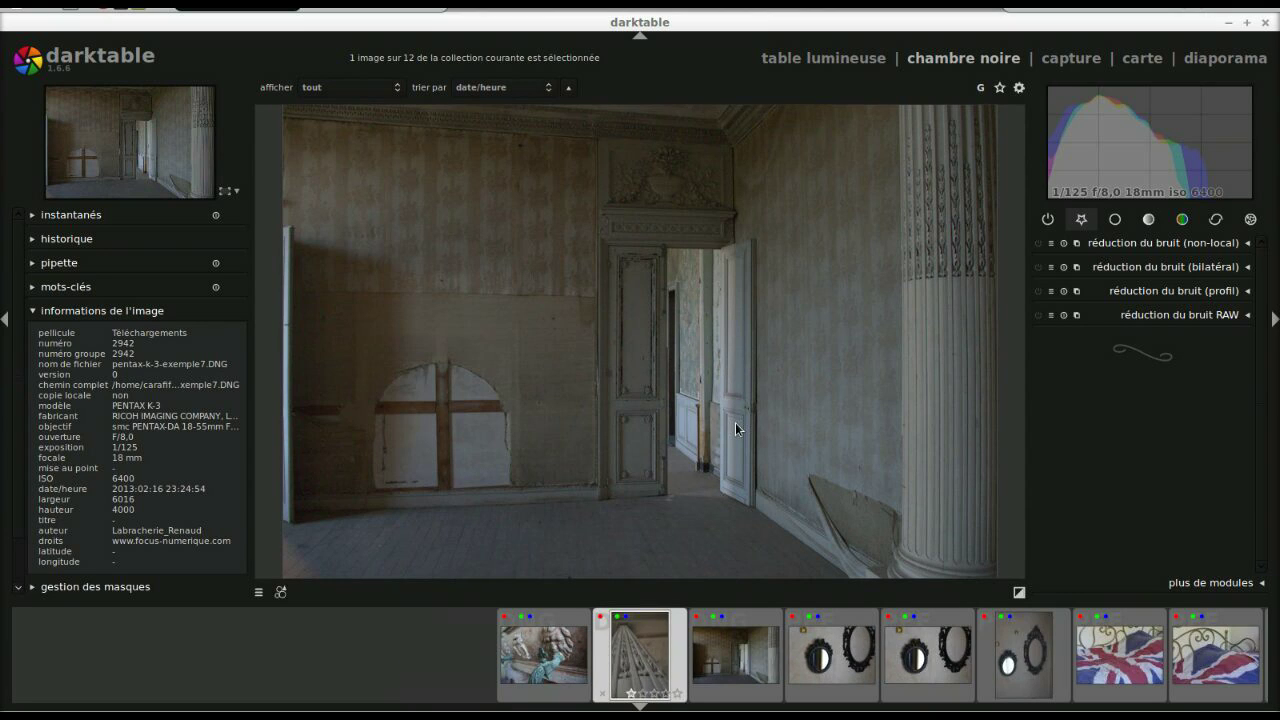